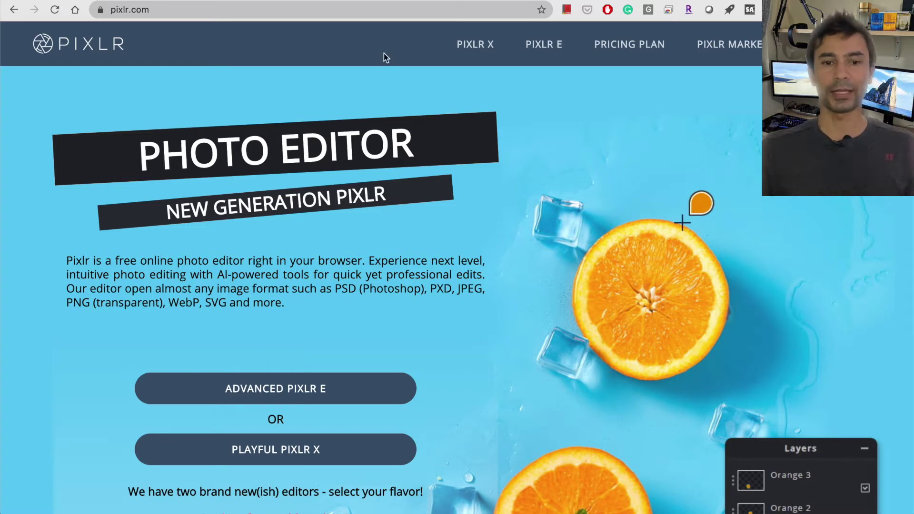
# Step: Open Pixlr's pricing page and review the Free, $3.99 Advanced and $14.99 Professional plans
pyautogui.click(374, 10)
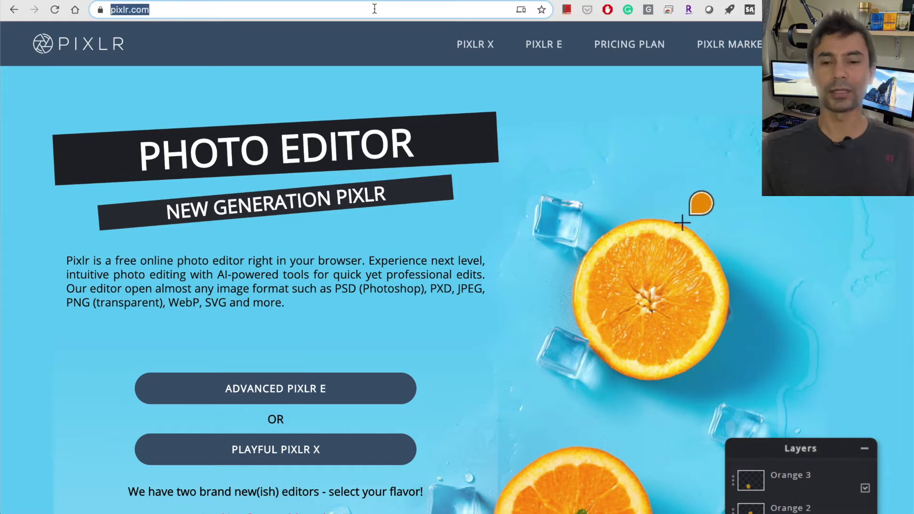
pyautogui.click(631, 48)
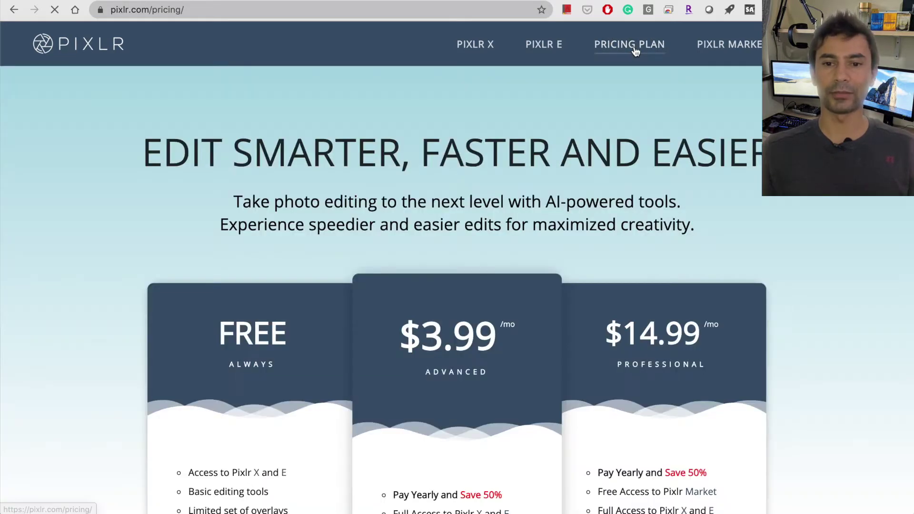
pyautogui.scroll(-3, 284, 319)
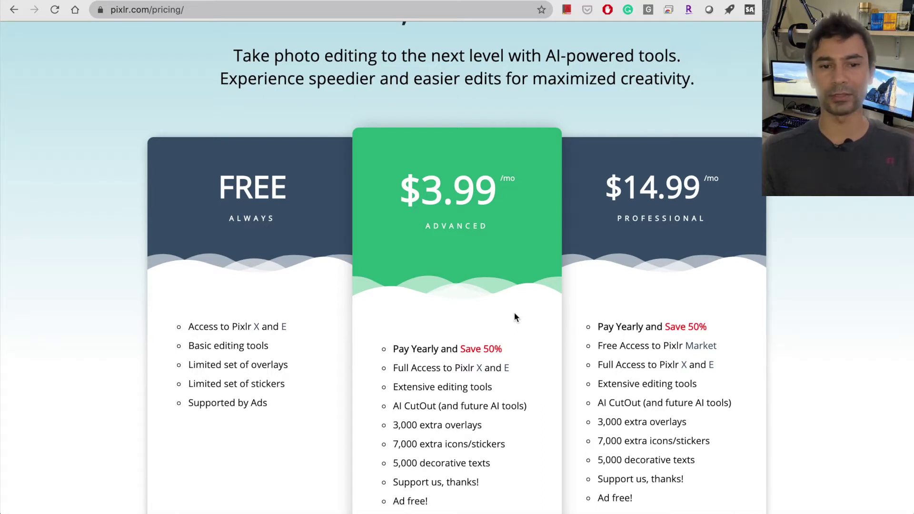
pyautogui.scroll(2, 270, 325)
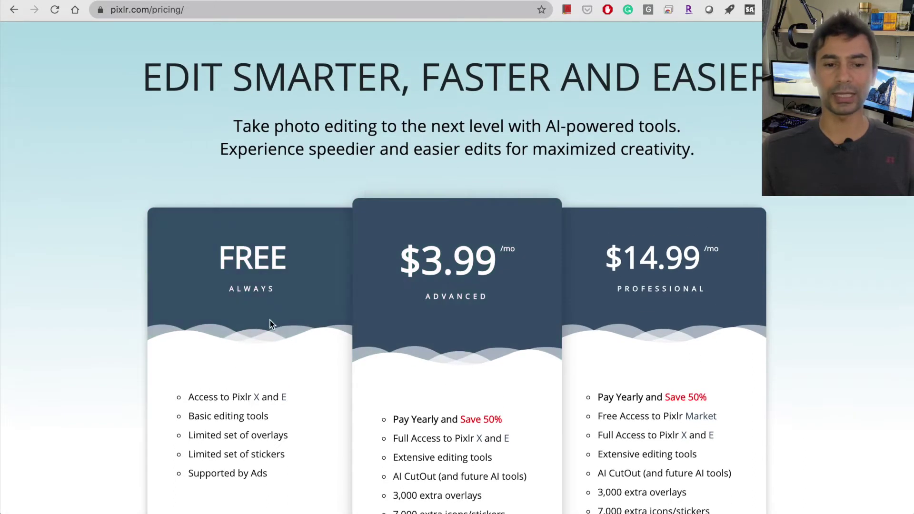
pyautogui.scroll(2, 269, 325)
pyautogui.moveTo(816, 52)
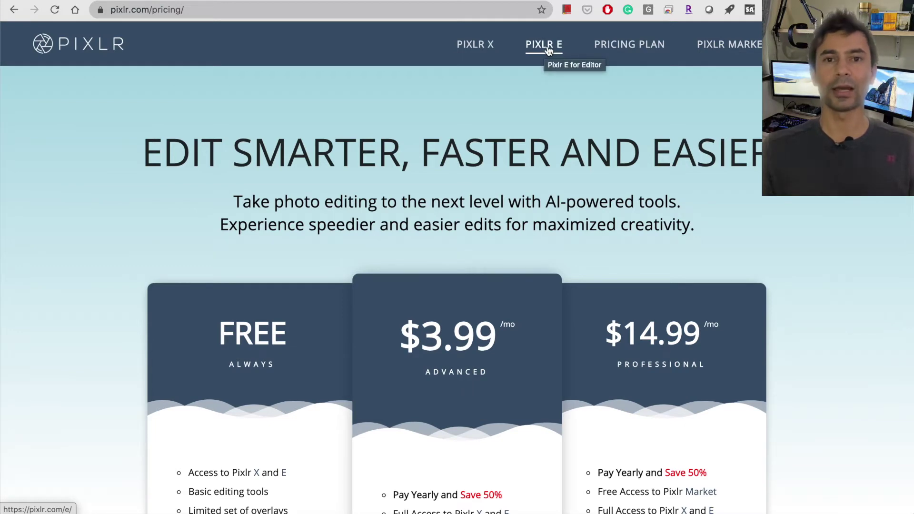
# Step: Open the Pixlr E start page and scroll down to the Last 10 Projects section
pyautogui.click(548, 50)
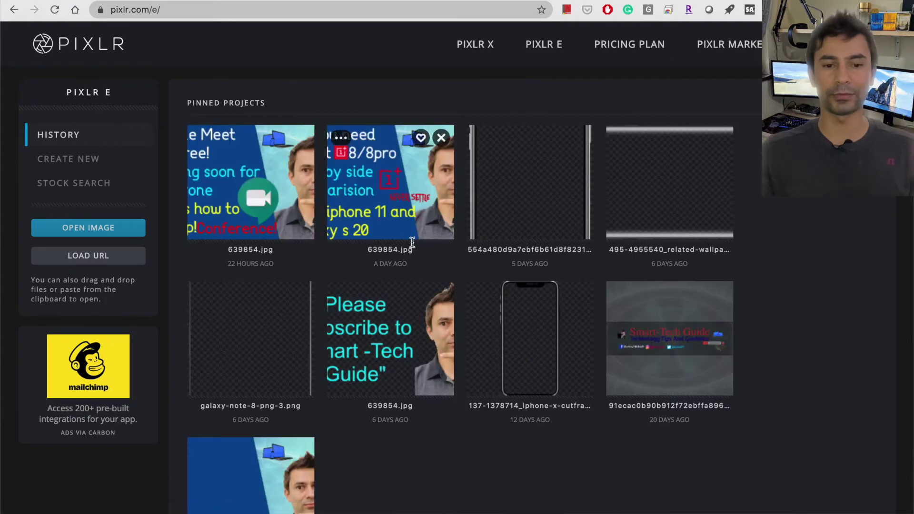
pyautogui.scroll(-5, 405, 285)
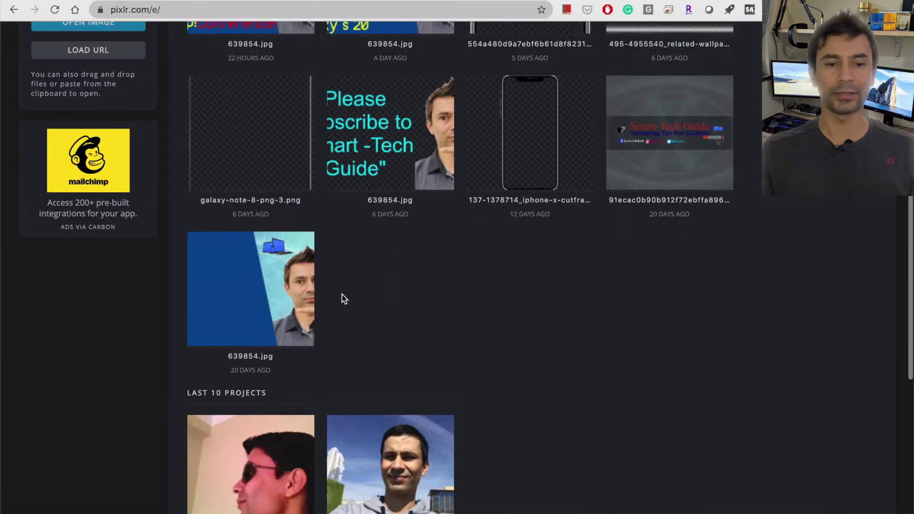
pyautogui.scroll(5, 343, 296)
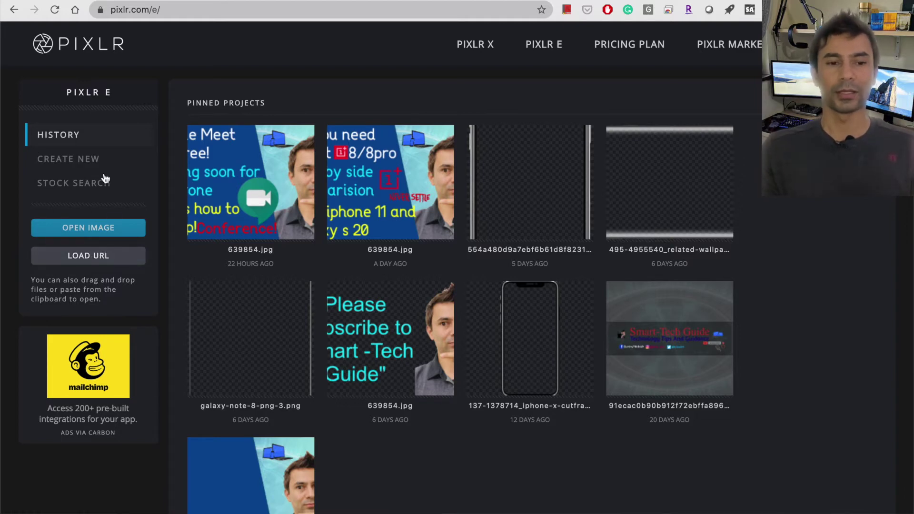
pyautogui.scroll(-4, 281, 239)
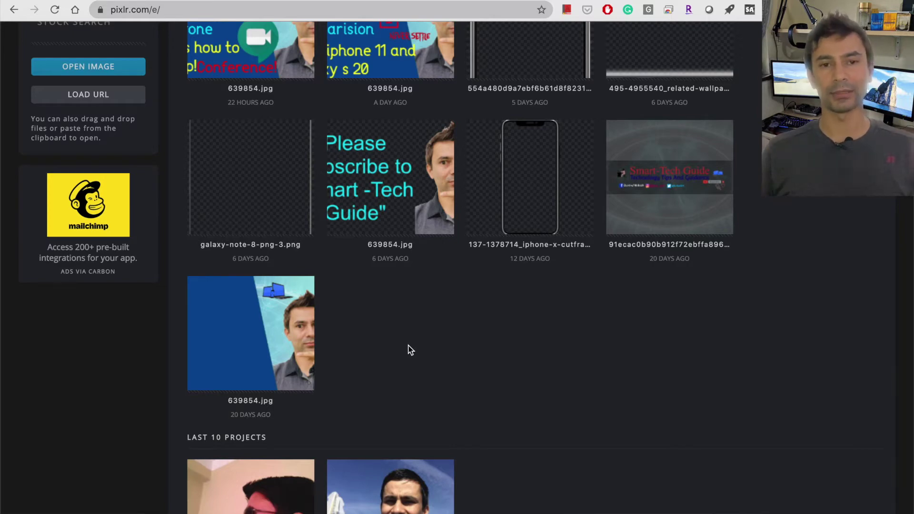
pyautogui.scroll(2, 410, 351)
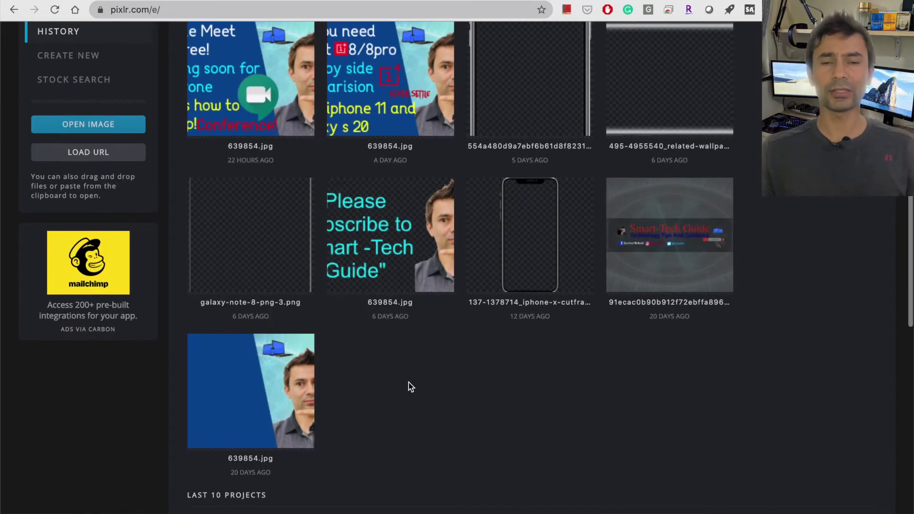
pyautogui.scroll(-3, 409, 385)
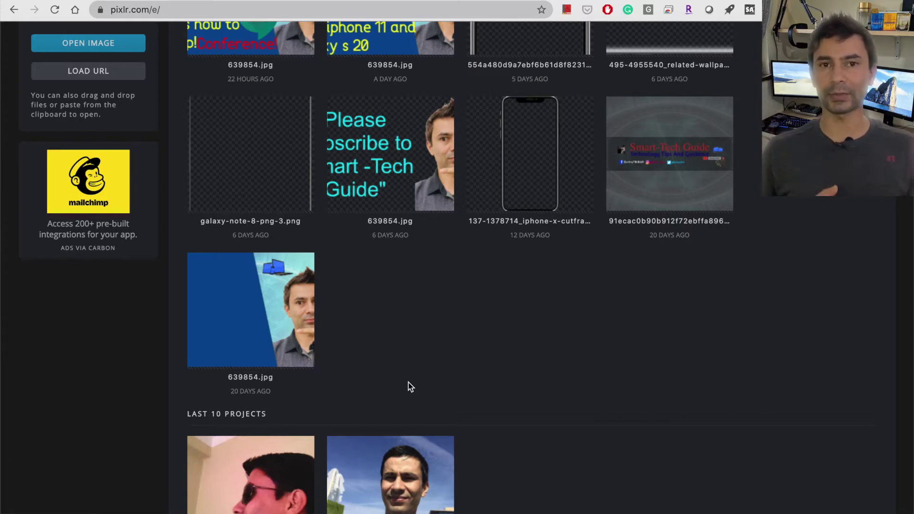
pyautogui.scroll(-3, 410, 386)
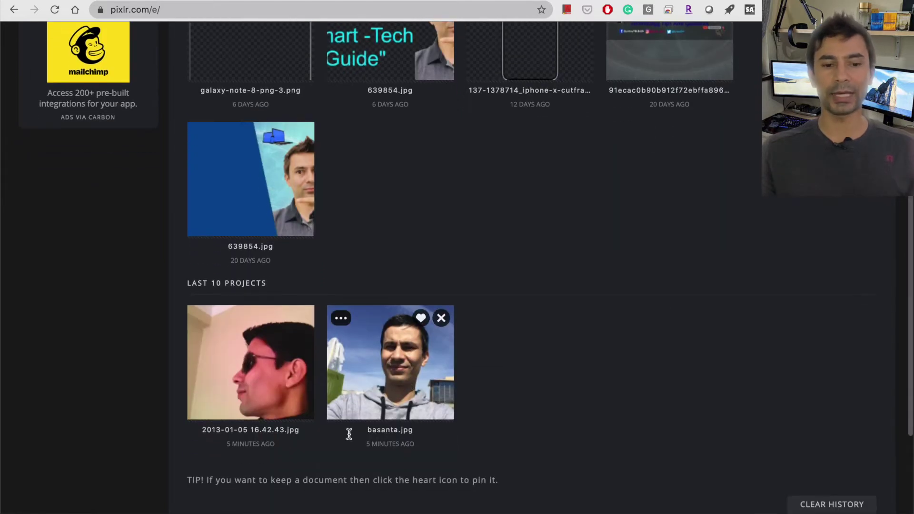
pyautogui.moveTo(283, 404)
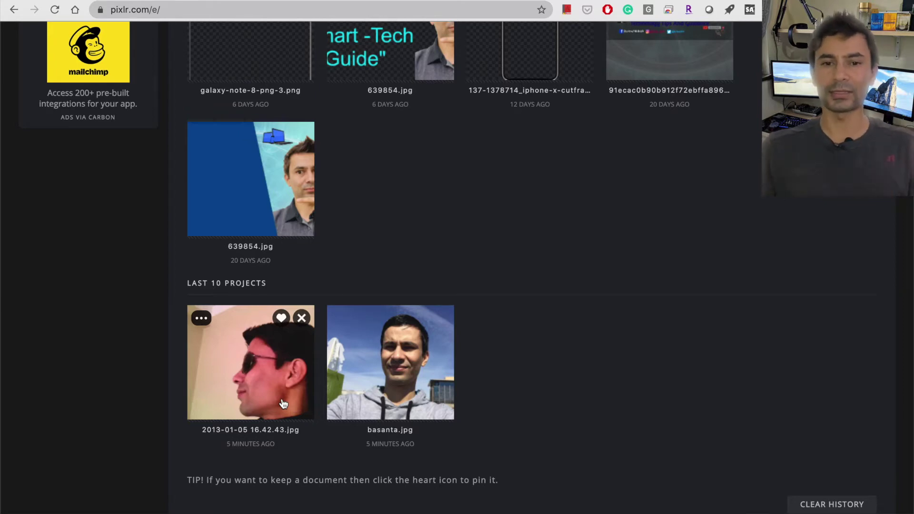
# Step: Open the 2013-01-05 16.42.43.jpg selfie from Last 10 Projects and pick the Magic Wand tool
pyautogui.click(283, 404)
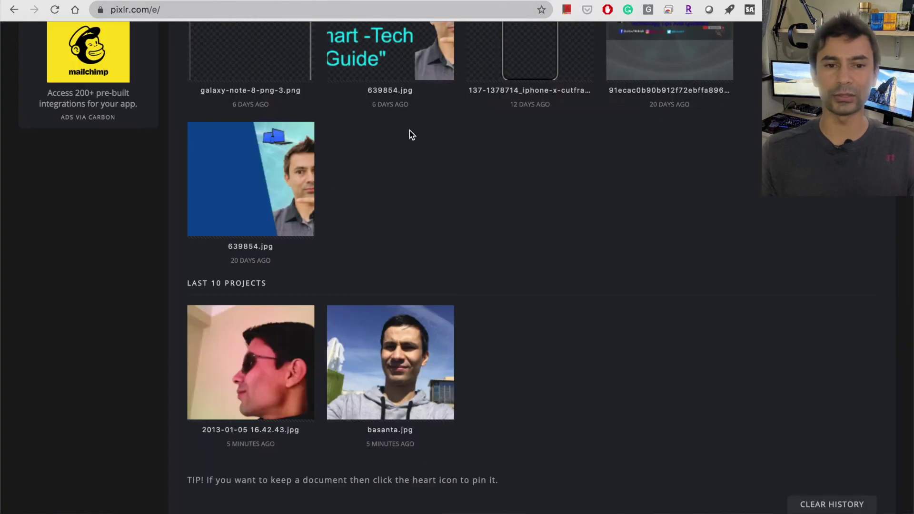
pyautogui.scroll(6, 412, 135)
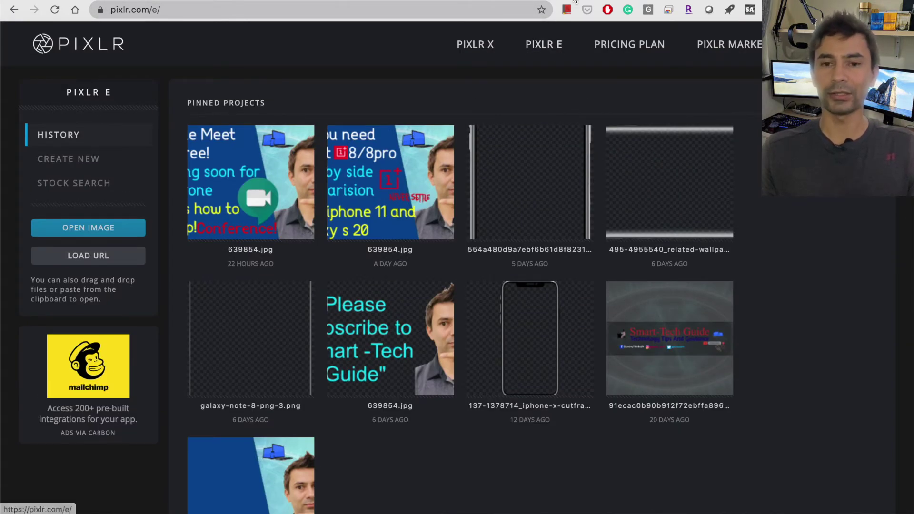
pyautogui.press('super+bracketleft')
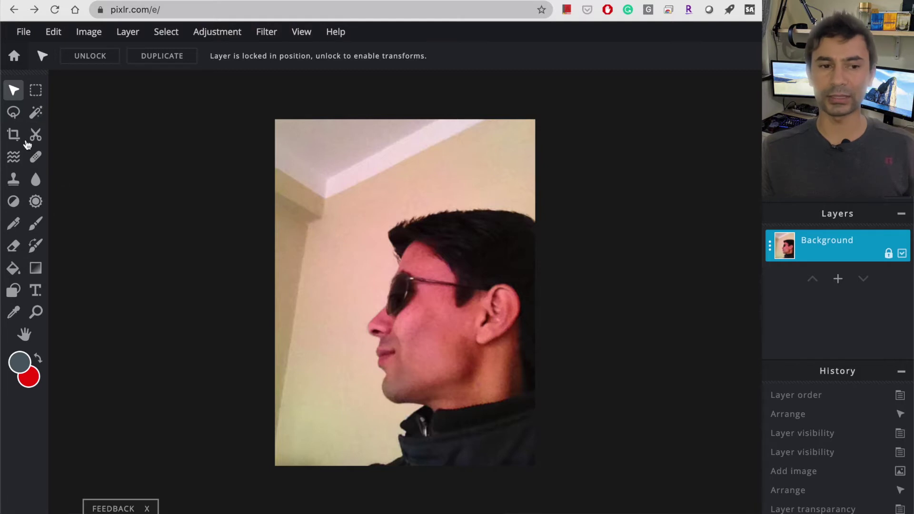
pyautogui.click(40, 117)
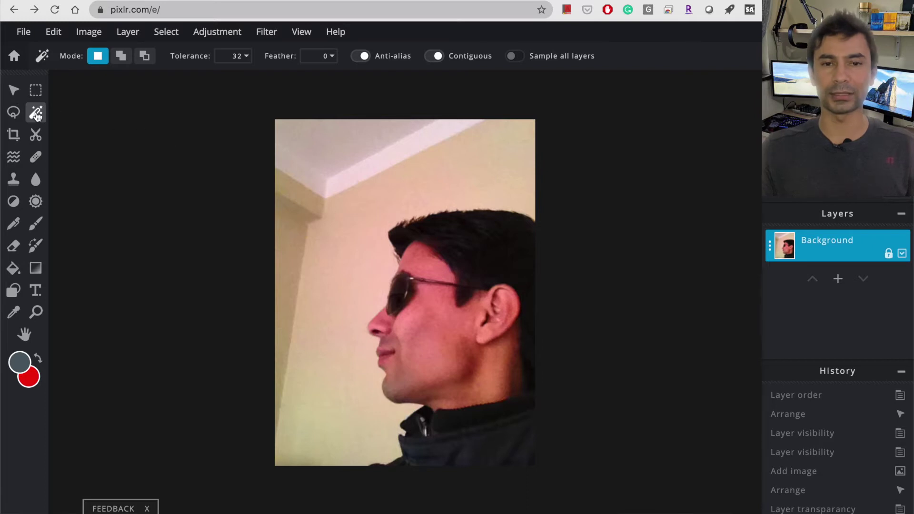
# Step: Wand-select the pale wall behind the man's face and delete it to transparency
pyautogui.click(352, 244)
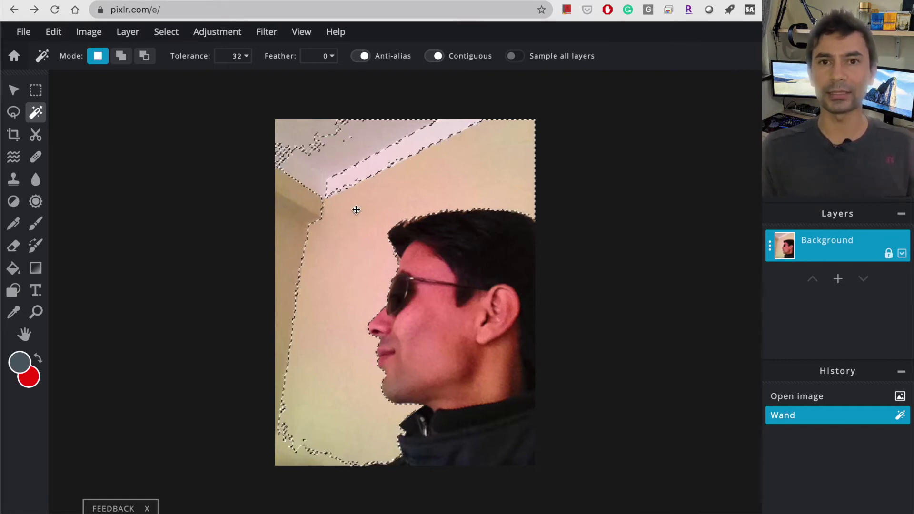
pyautogui.press('Delete')
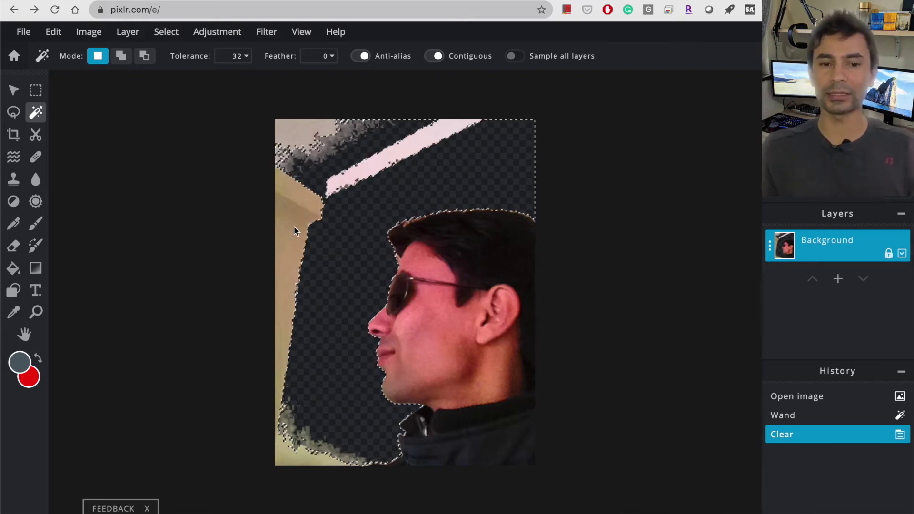
# Step: With Rectangle Select, erase the wall patch left of the face and the ceiling remnants across the top
pyautogui.click(36, 90)
pyautogui.moveTo(334, 279); pyautogui.dragTo(329, 312)
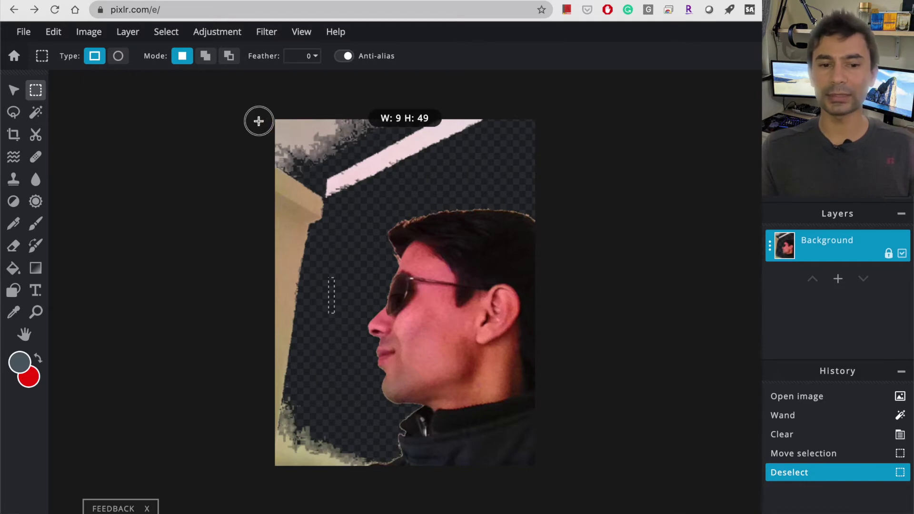
pyautogui.moveTo(253, 121); pyautogui.dragTo(239, 199)
pyautogui.press('Delete')
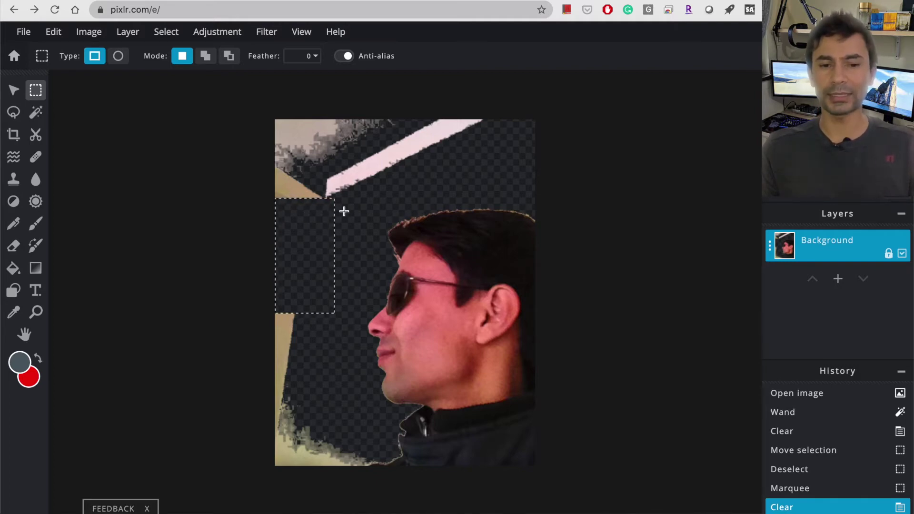
pyautogui.click(294, 210)
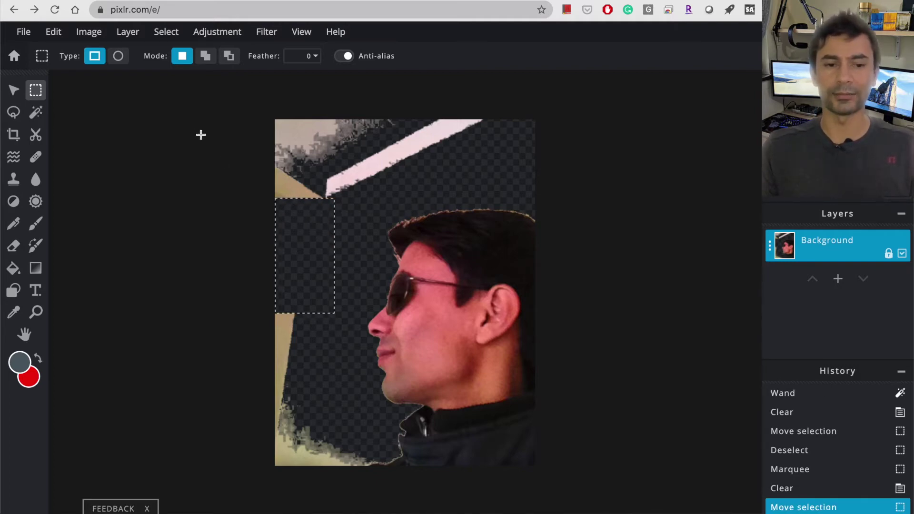
pyautogui.click(352, 224)
pyautogui.click(407, 161)
pyautogui.moveTo(408, 161); pyautogui.dragTo(369, 127)
pyautogui.press('Delete')
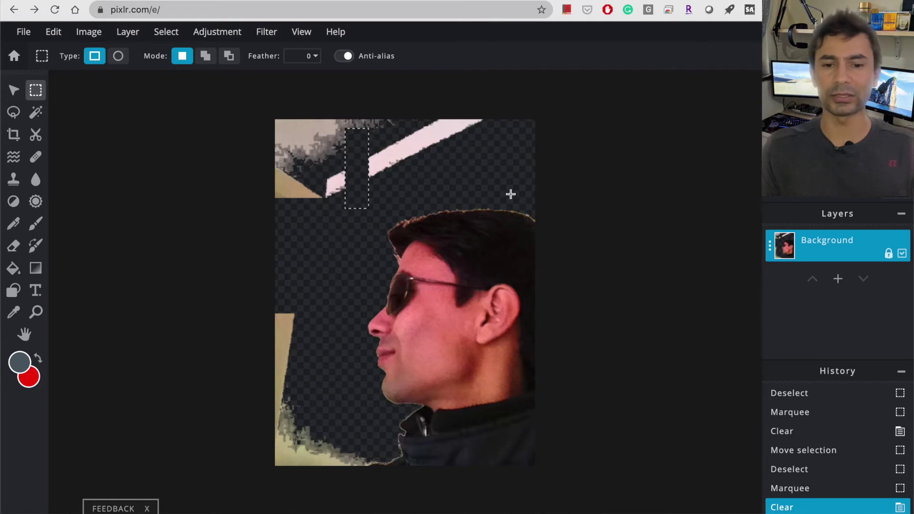
pyautogui.moveTo(529, 195); pyautogui.dragTo(236, 96)
pyautogui.press('Delete')
# Step: Erase the upper-left streak and the lower-left and bottom wall scraps, then deselect
pyautogui.click(320, 200)
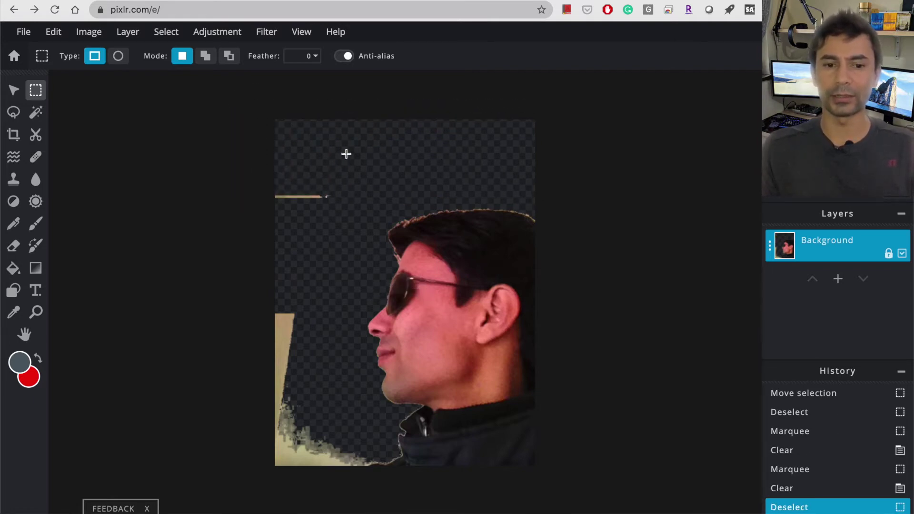
pyautogui.moveTo(343, 153); pyautogui.dragTo(227, 238)
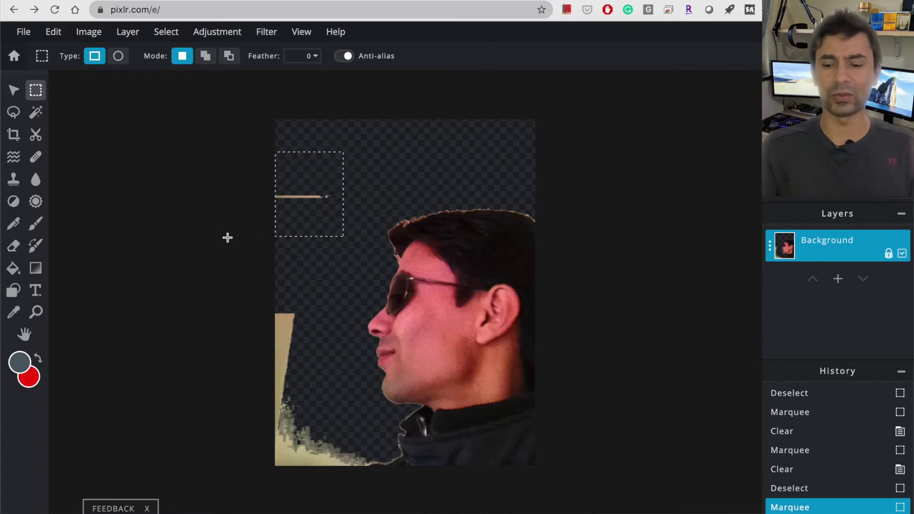
pyautogui.press('Delete')
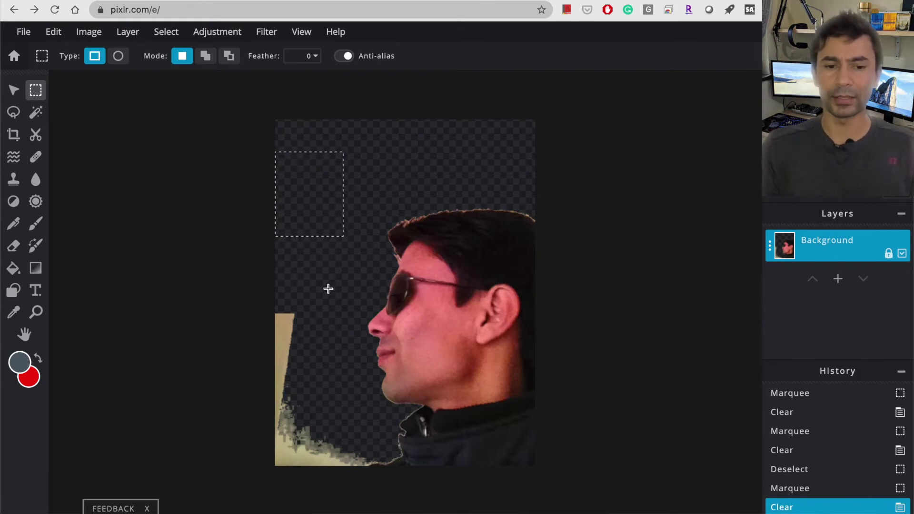
pyautogui.moveTo(349, 307); pyautogui.dragTo(219, 489)
pyautogui.press('Delete')
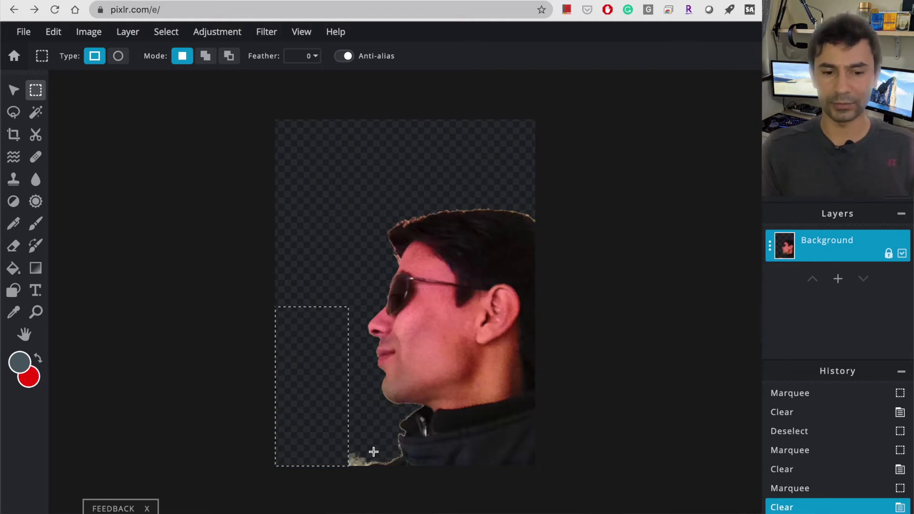
pyautogui.moveTo(374, 452); pyautogui.dragTo(323, 481)
pyautogui.press('Delete')
pyautogui.moveTo(362, 442); pyautogui.dragTo(390, 465)
pyautogui.press('Delete')
pyautogui.click(304, 412)
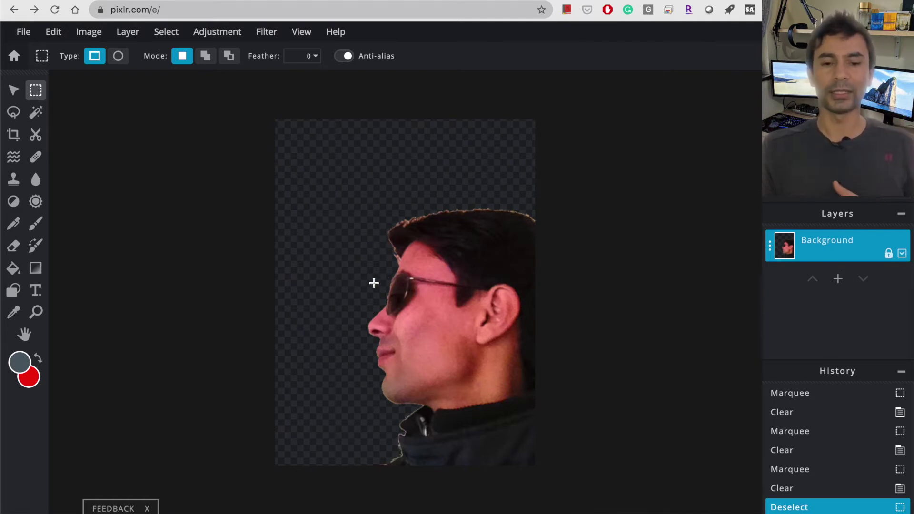
# Step: Switch back to the Magic Wand tool and open a new browser tab
pyautogui.click(36, 113)
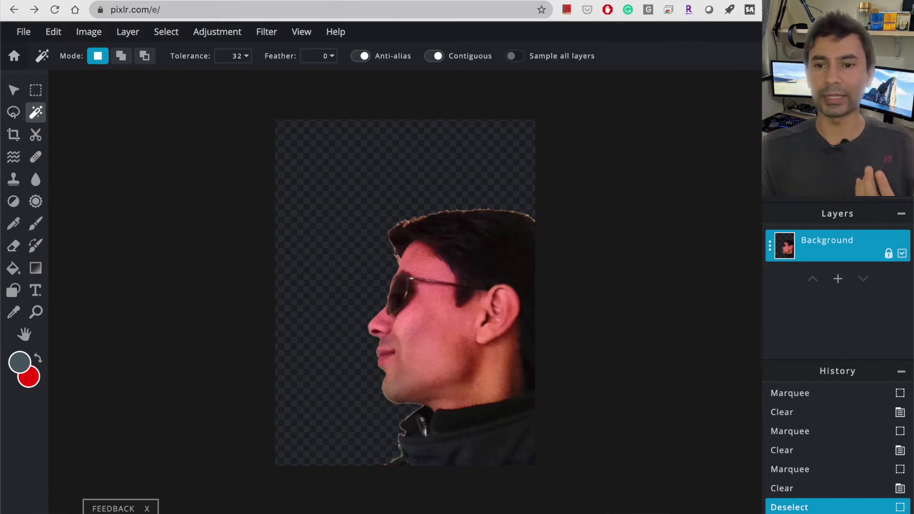
pyautogui.press('super+t')
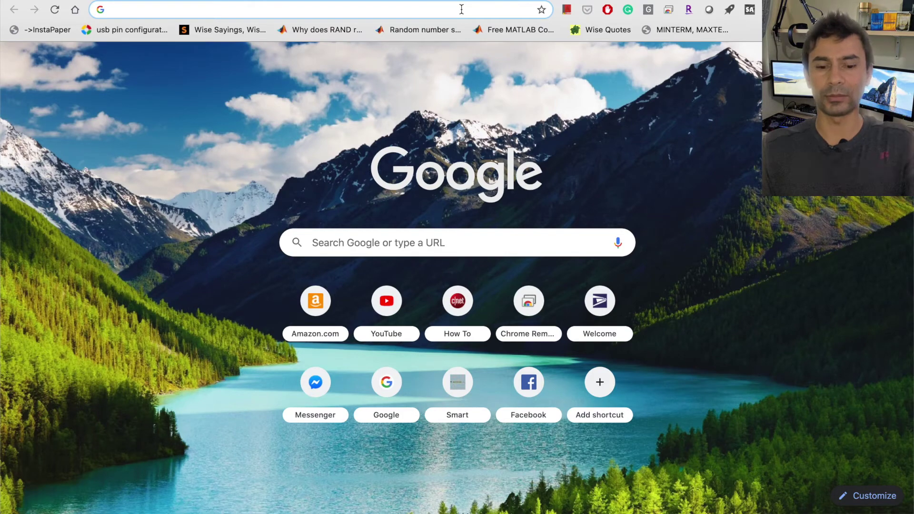
# Step: Search Google Images for nature pictures and copy the autumn forest path photo's image address
pyautogui.write('nature ')
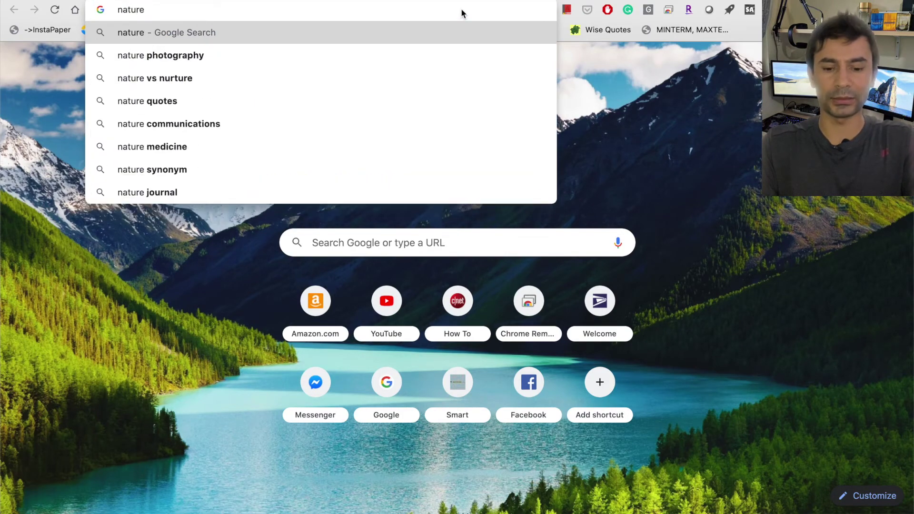
pyautogui.write('picures')
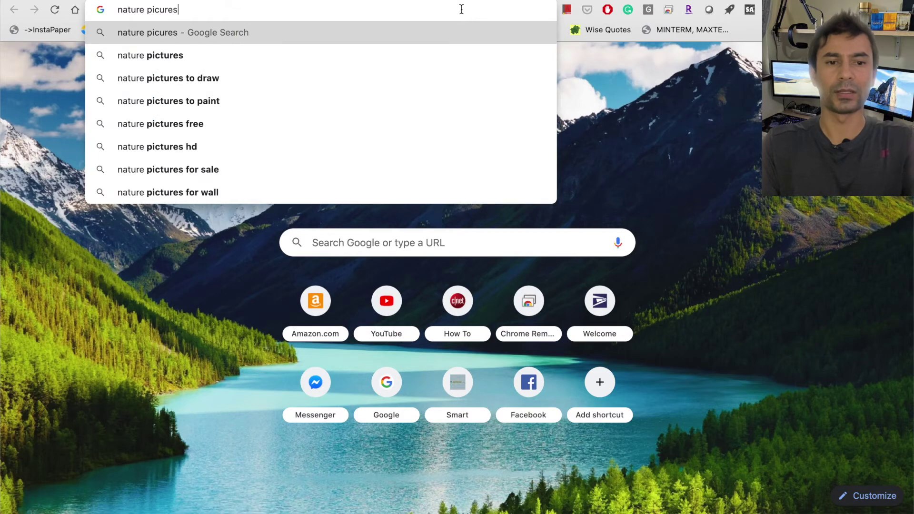
pyautogui.press('Return')
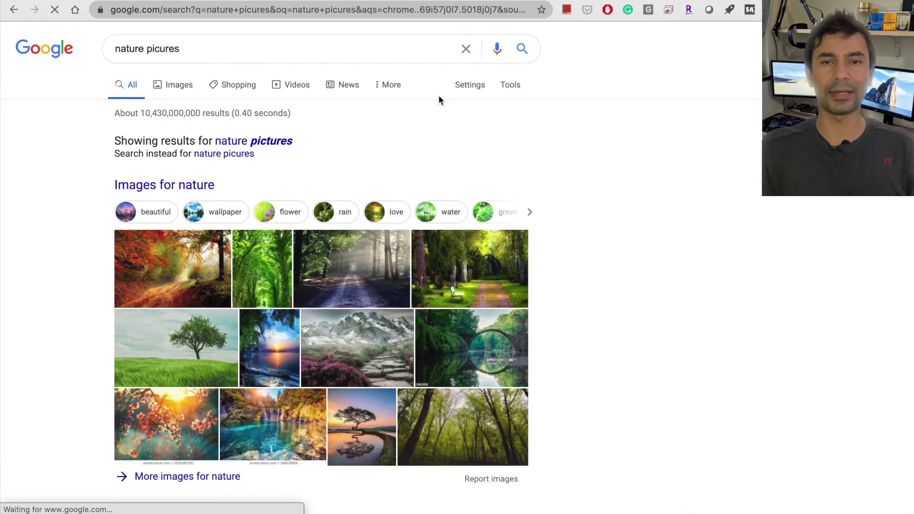
pyautogui.click(220, 285)
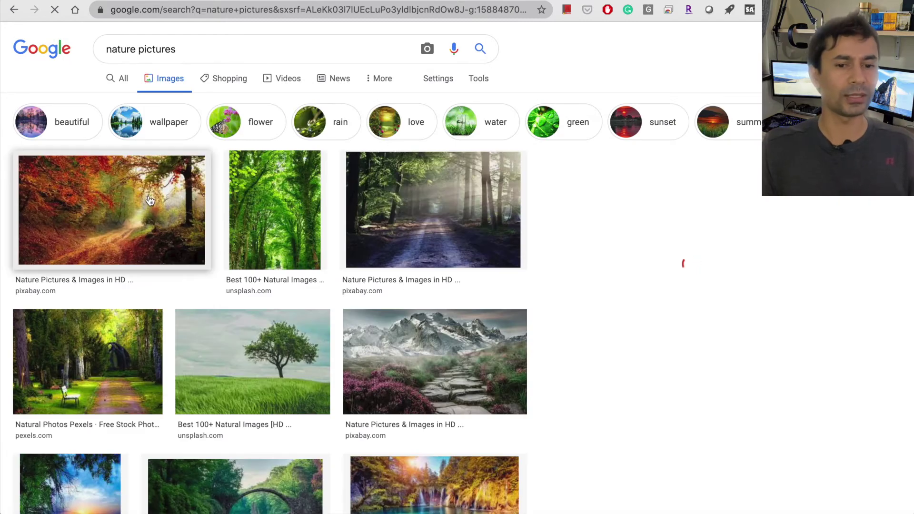
pyautogui.click(142, 208)
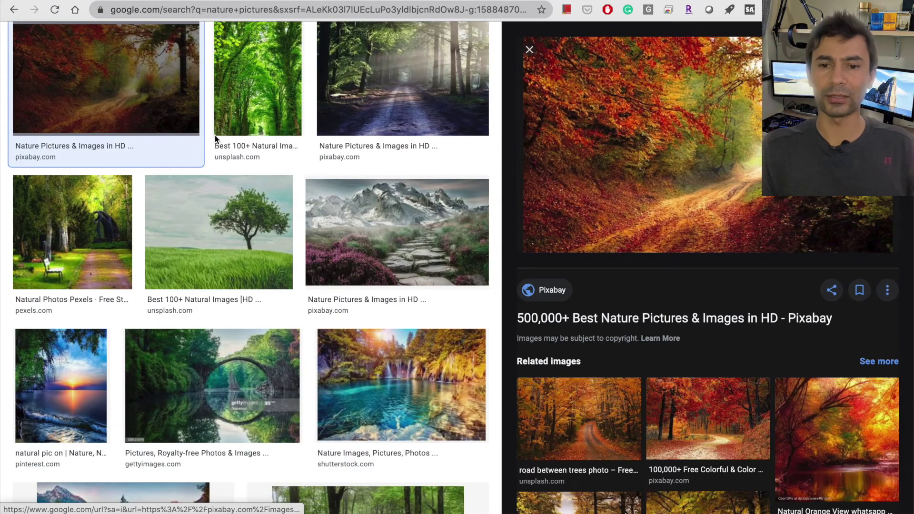
pyautogui.rightClick(665, 123)
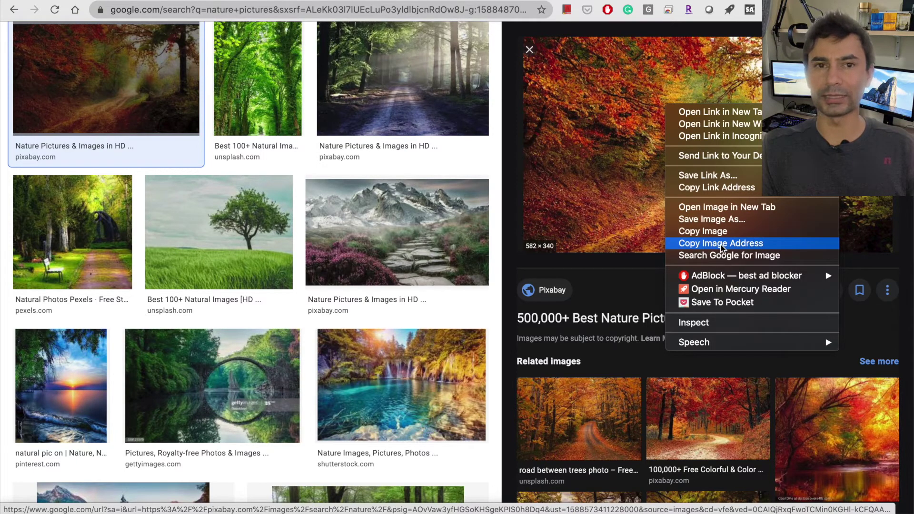
pyautogui.click(721, 243)
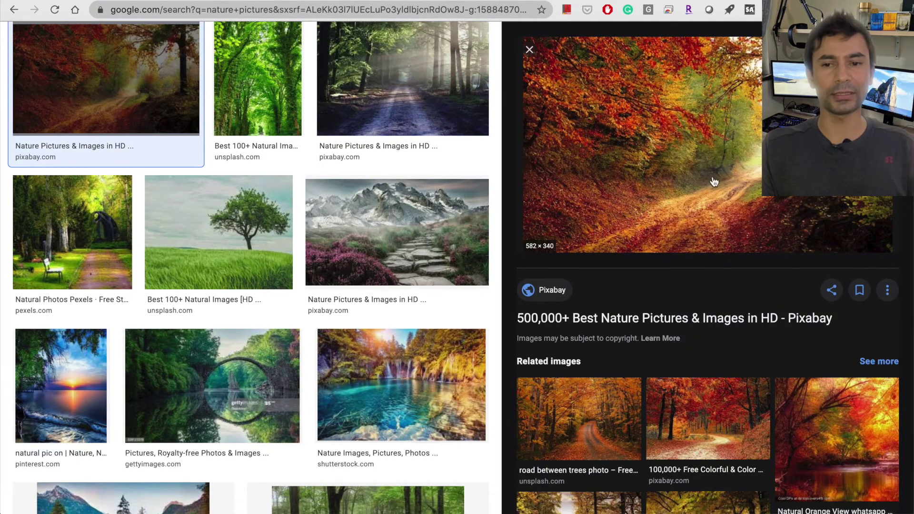
# Step: Back in Pixlr E, load the copied forest road photo URL as a new layer
pyautogui.hotkey('ctrl', 'Tab')
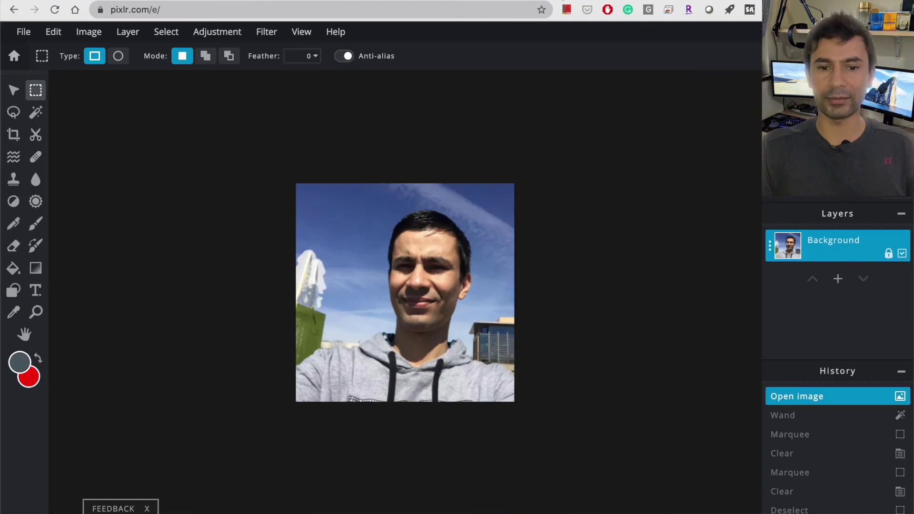
pyautogui.hotkey('ctrl', 'Tab')
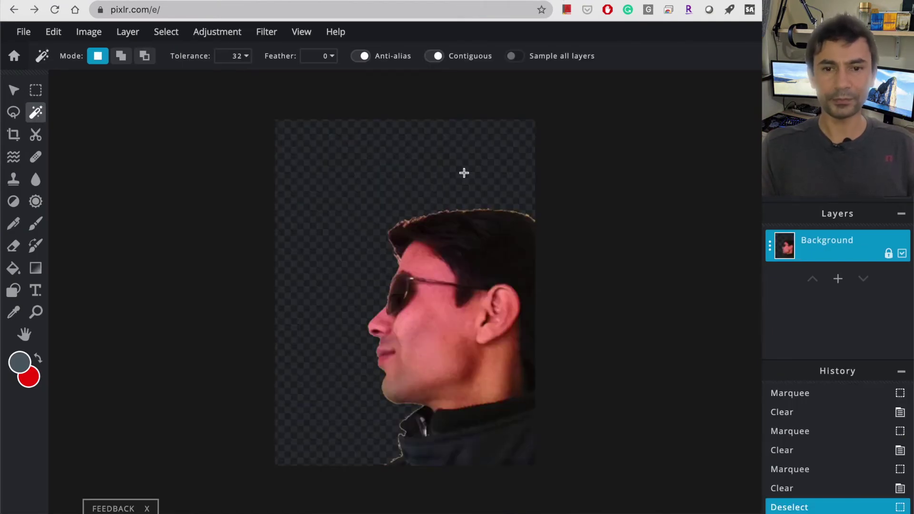
pyautogui.click(129, 37)
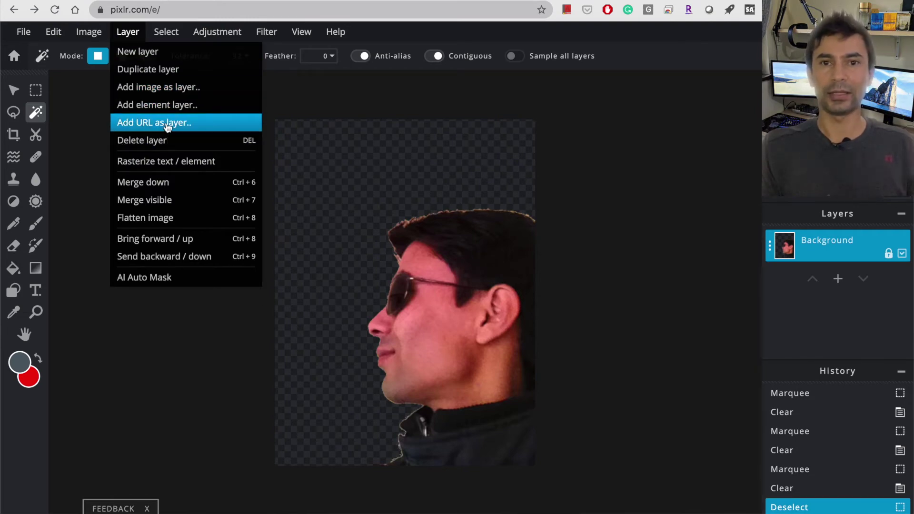
pyautogui.click(168, 125)
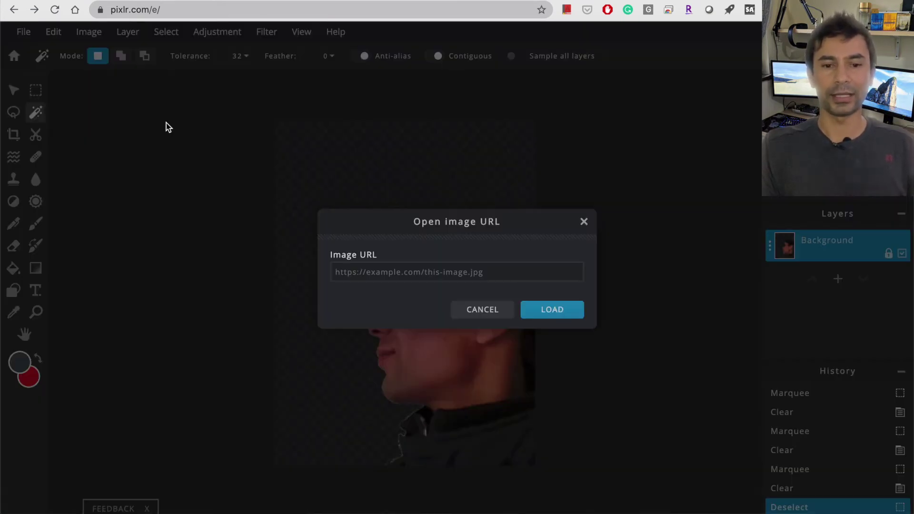
pyautogui.click(496, 274)
pyautogui.hotkey('ctrl', 'v')
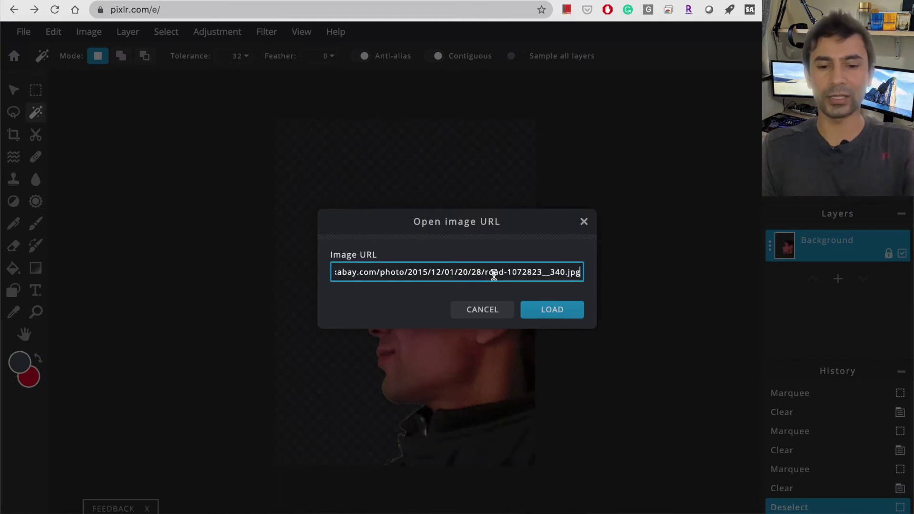
pyautogui.click(554, 308)
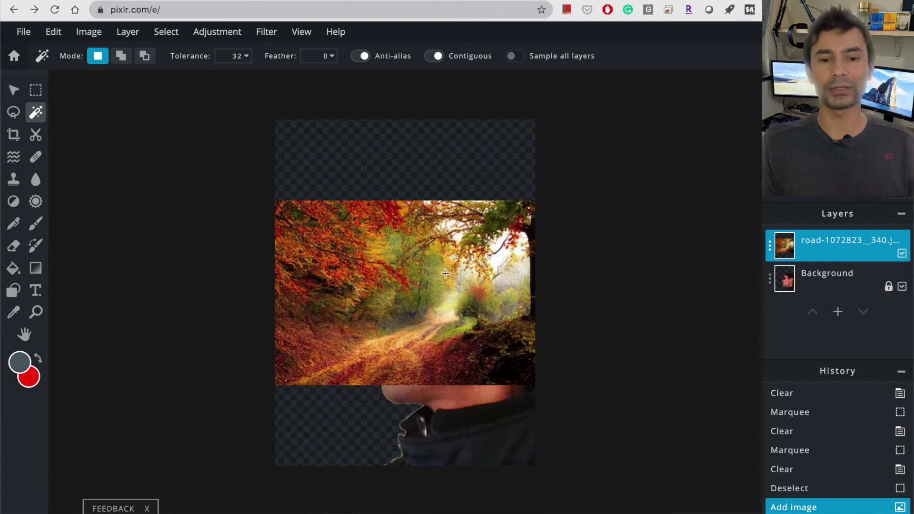
# Step: Clear the stray selection on the forest road layer and pick the Arrange tool
pyautogui.click(466, 225)
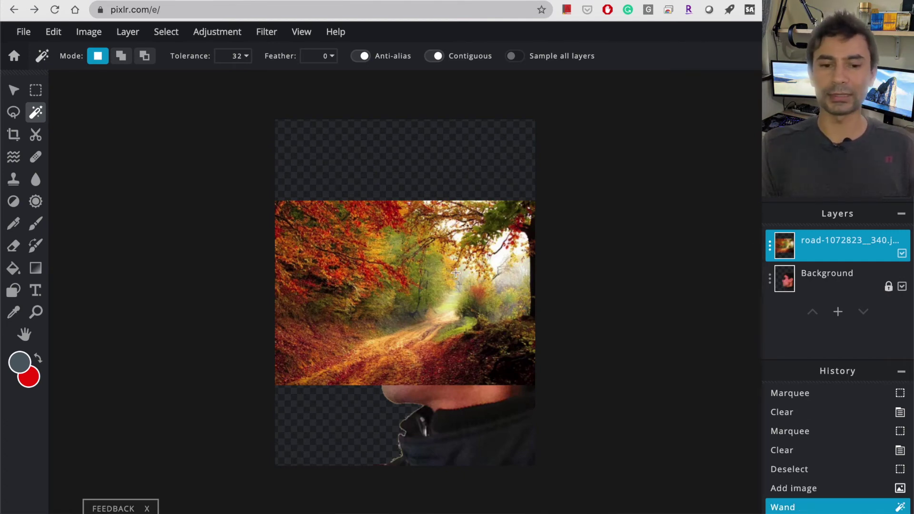
pyautogui.click(465, 225)
pyautogui.hotkey('ctrl', 'd')
pyautogui.click(14, 91)
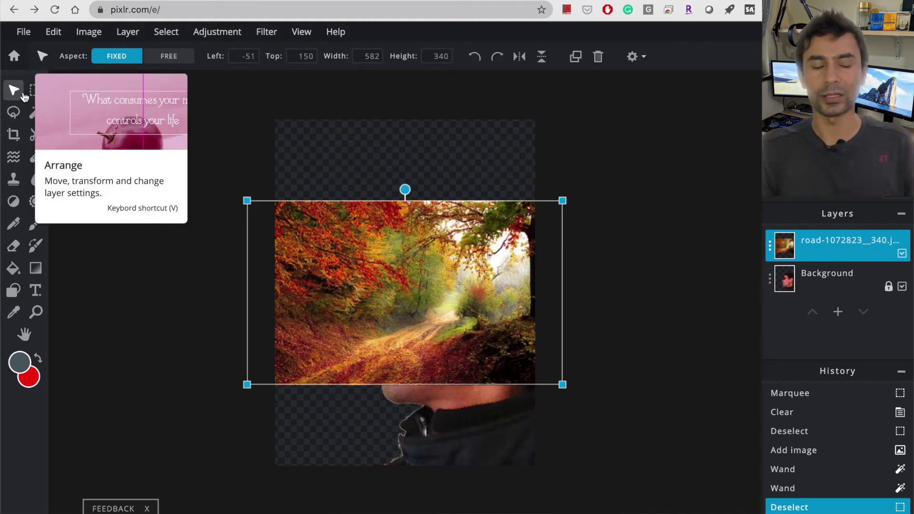
# Step: Drag the forest road layer's corners outward until it fills the canvas at 1110 × 648
pyautogui.moveTo(563, 199); pyautogui.dragTo(679, 81)
pyautogui.moveTo(677, 135); pyautogui.dragTo(706, 90)
pyautogui.moveTo(246, 387); pyautogui.dragTo(97, 502)
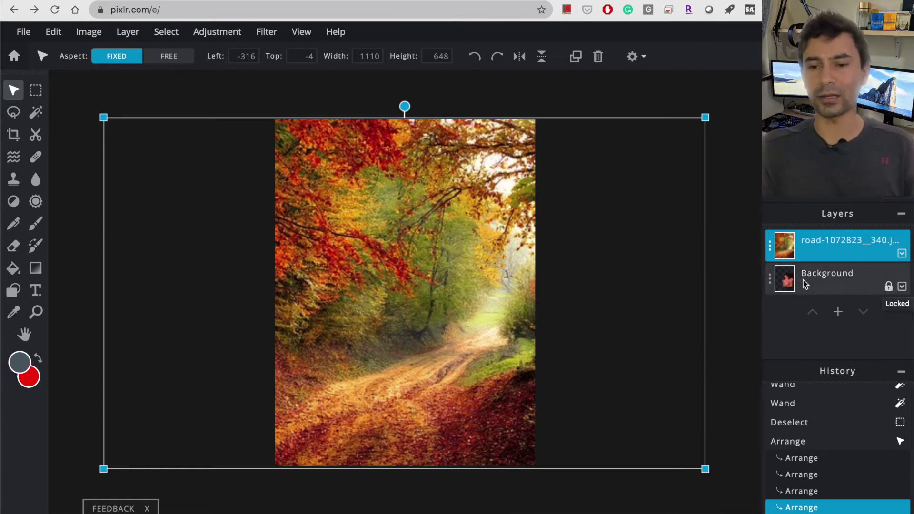
# Step: Unlock the Background layer and move it above the forest road layer in the Layers panel
pyautogui.click(770, 280)
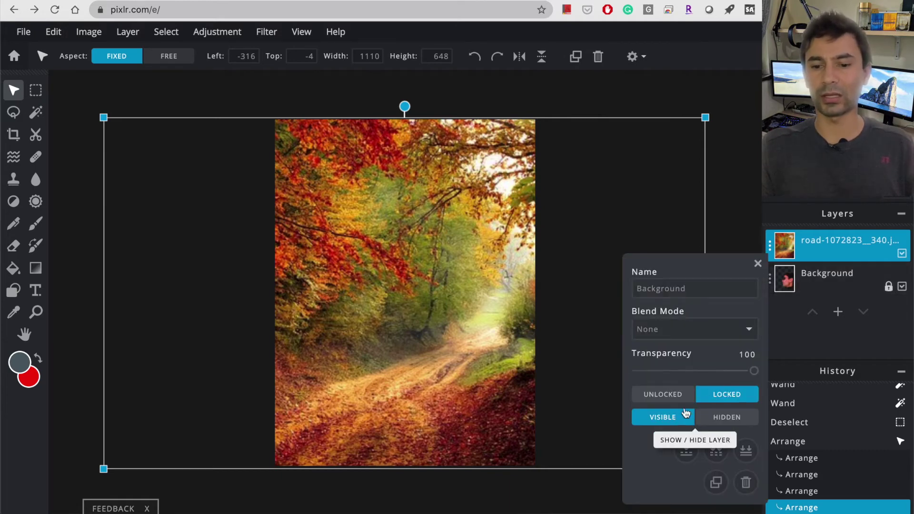
pyautogui.click(680, 396)
pyautogui.click(792, 285)
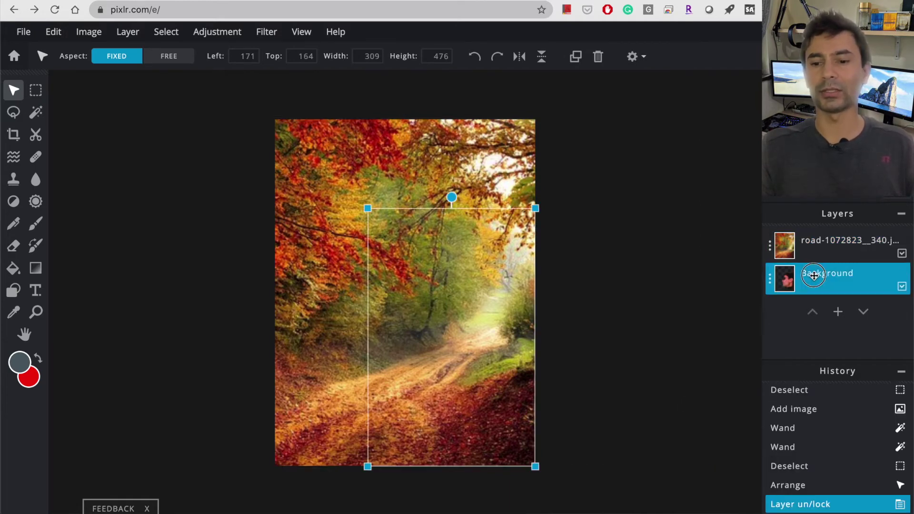
pyautogui.moveTo(814, 277); pyautogui.dragTo(816, 247)
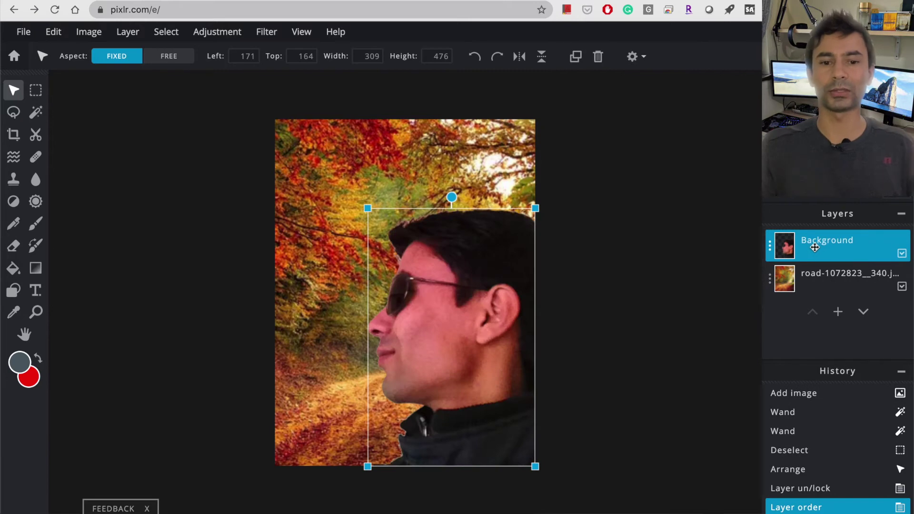
pyautogui.click(238, 365)
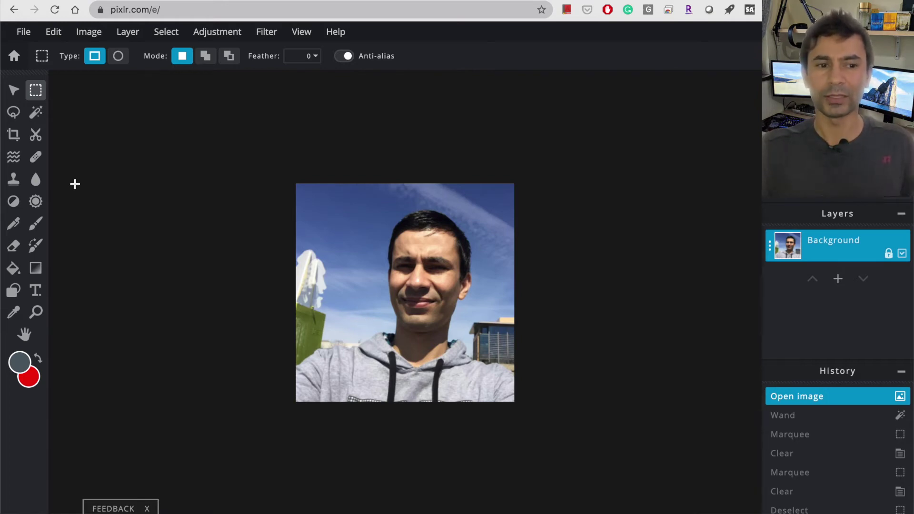
# Step: Magic Wand-select the pale area at the selfie's lower left, including part of the hoodie
pyautogui.click(36, 113)
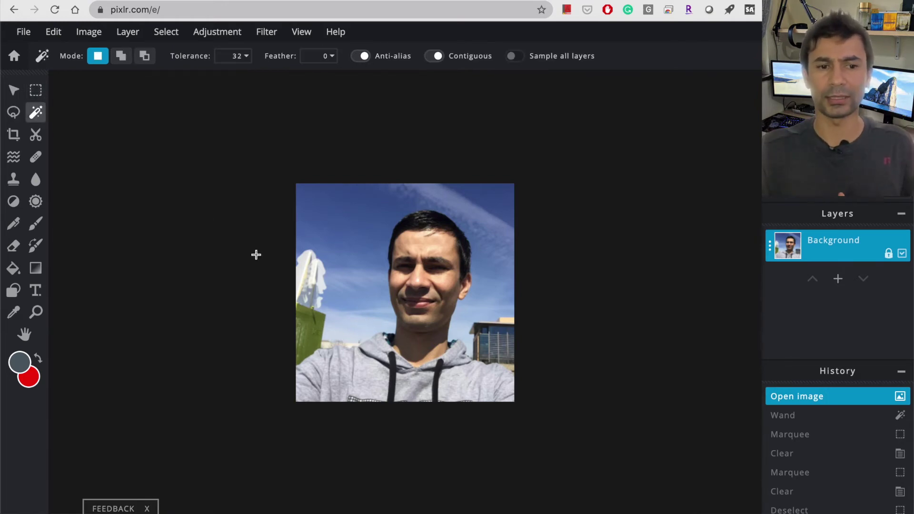
pyautogui.click(357, 327)
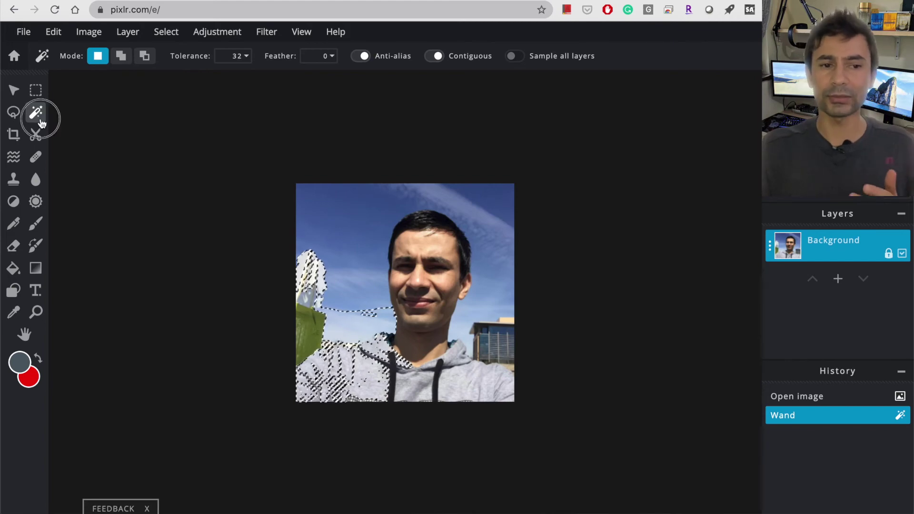
# Step: Cycle through the Arrange, Lasso and Crop tools to drop the Wand selection, ending on Lasso
pyautogui.click(14, 91)
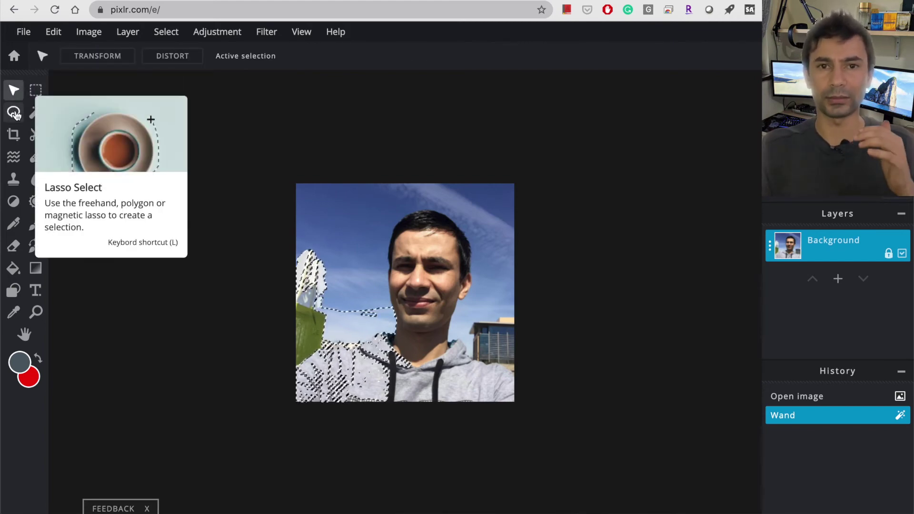
pyautogui.click(14, 113)
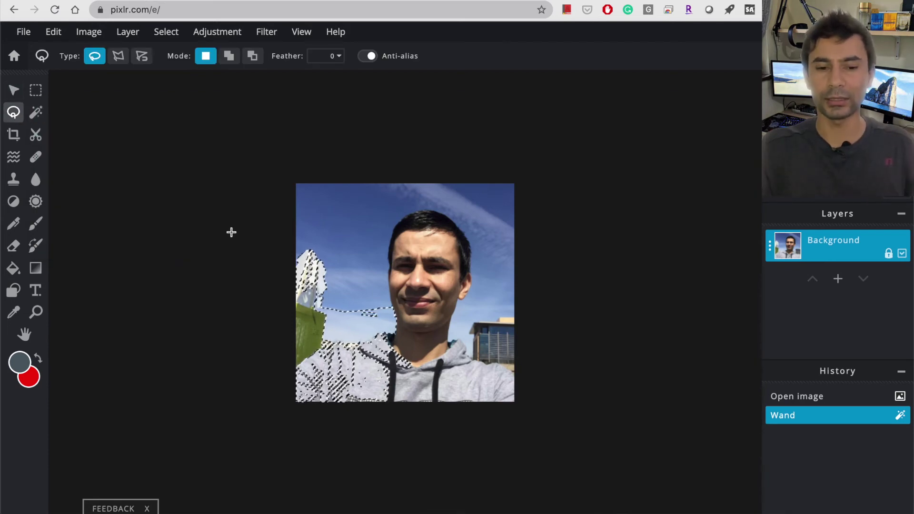
pyautogui.click(14, 90)
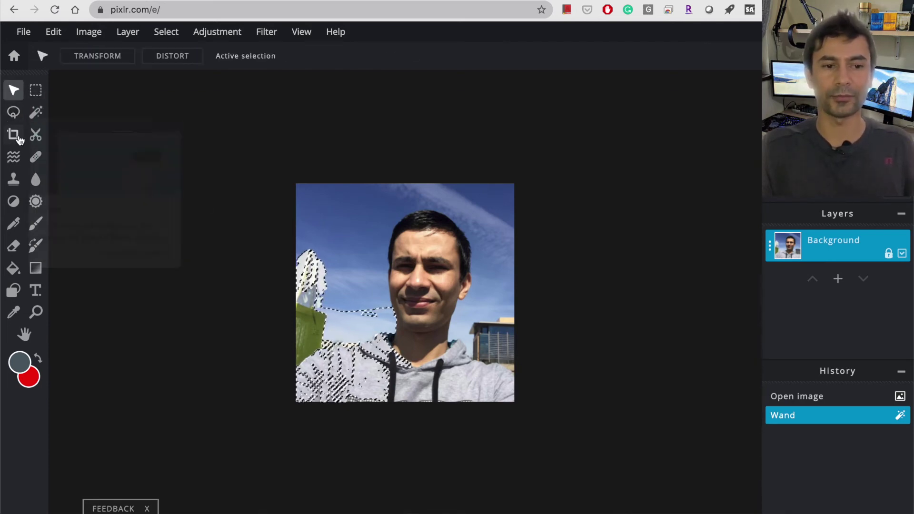
pyautogui.click(14, 135)
pyautogui.click(14, 113)
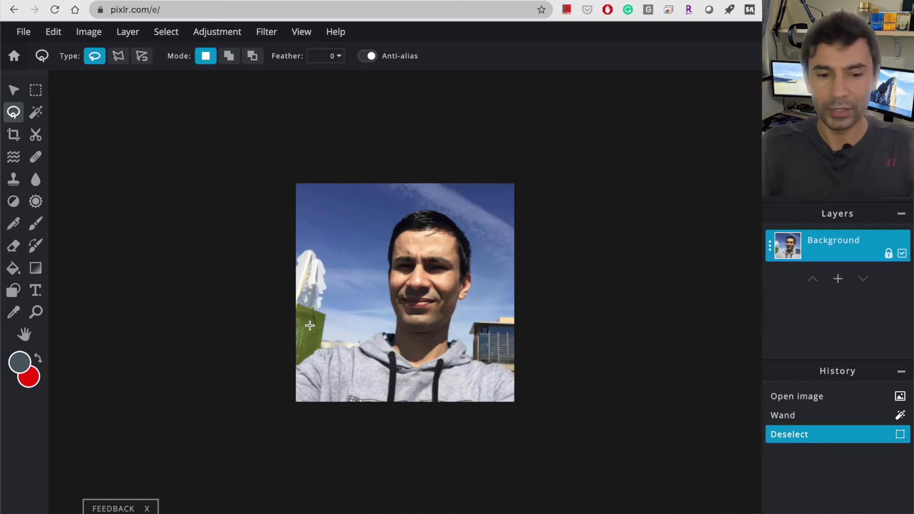
# Step: Lasso the background patch behind the left shoulder and delete it to transparency
pyautogui.moveTo(320, 348); pyautogui.dragTo(395, 330)
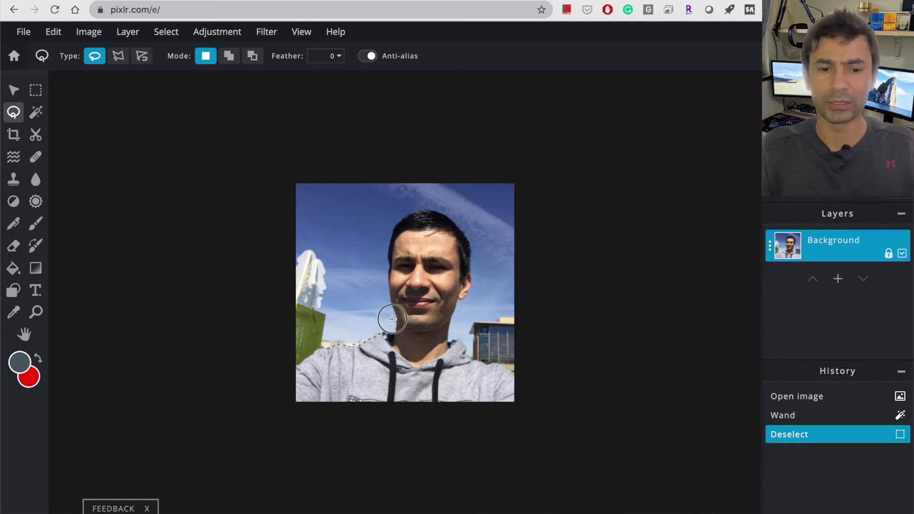
pyautogui.moveTo(391, 318)
pyautogui.mouseDown()
pyautogui.moveTo(364, 304)
pyautogui.moveTo(336, 312)
pyautogui.moveTo(320, 350)
pyautogui.mouseUp()
pyautogui.press('Delete')
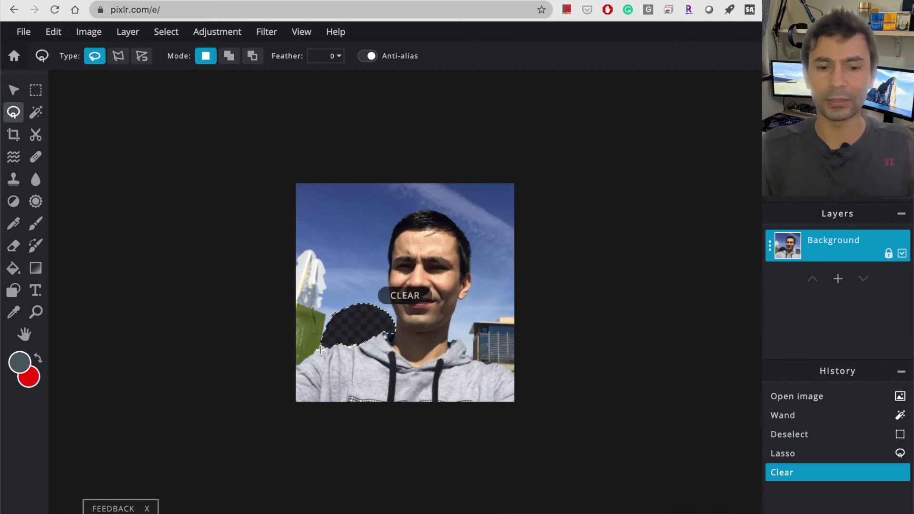
pyautogui.click(451, 340)
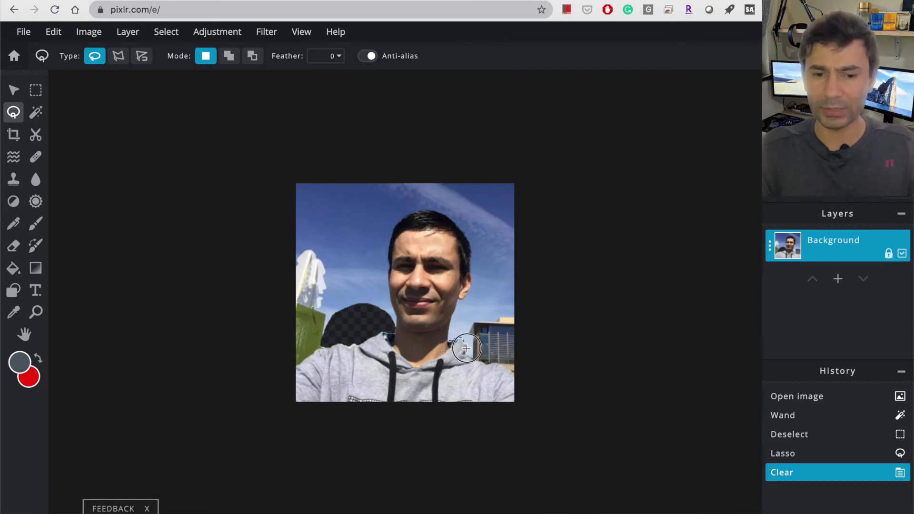
# Step: Lasso the sky and building right of the neck and delete them to transparency
pyautogui.moveTo(467, 352); pyautogui.dragTo(468, 353)
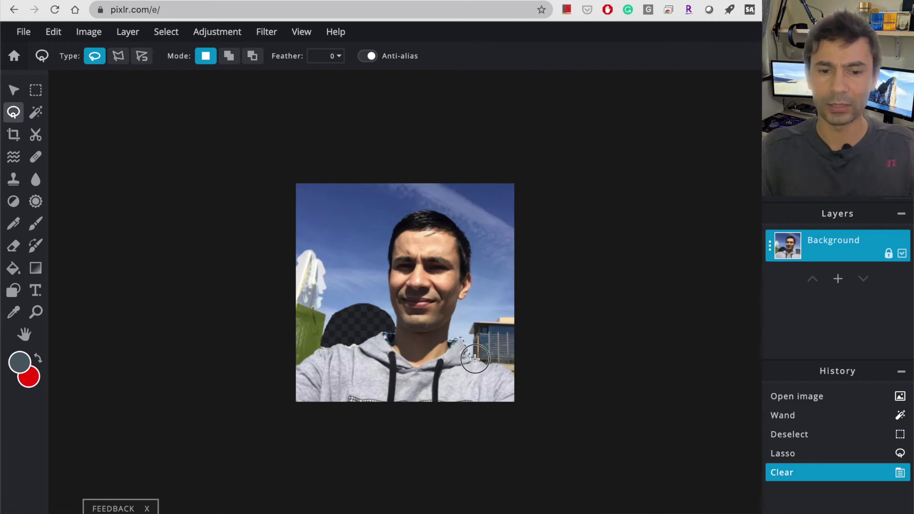
pyautogui.moveTo(478, 361)
pyautogui.mouseDown()
pyautogui.moveTo(525, 369)
pyautogui.moveTo(522, 324)
pyautogui.moveTo(503, 308)
pyautogui.moveTo(456, 321)
pyautogui.mouseUp()
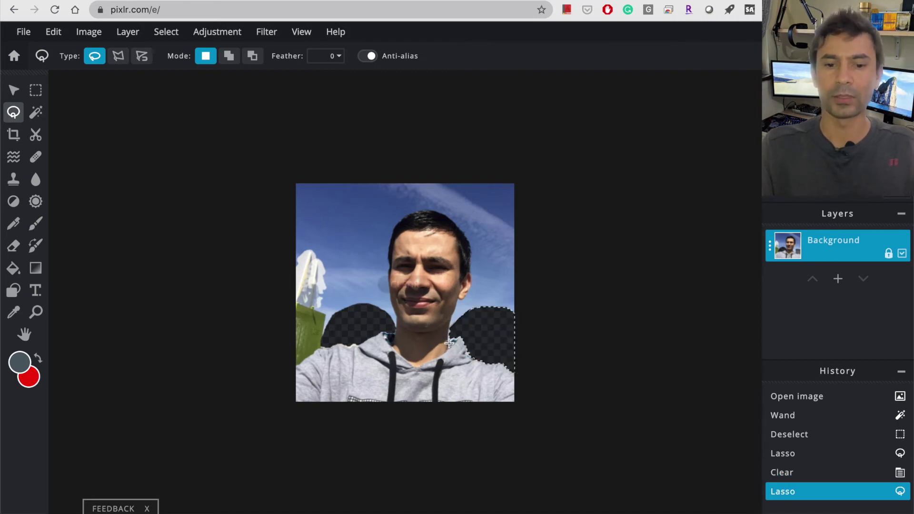
pyautogui.press('Delete')
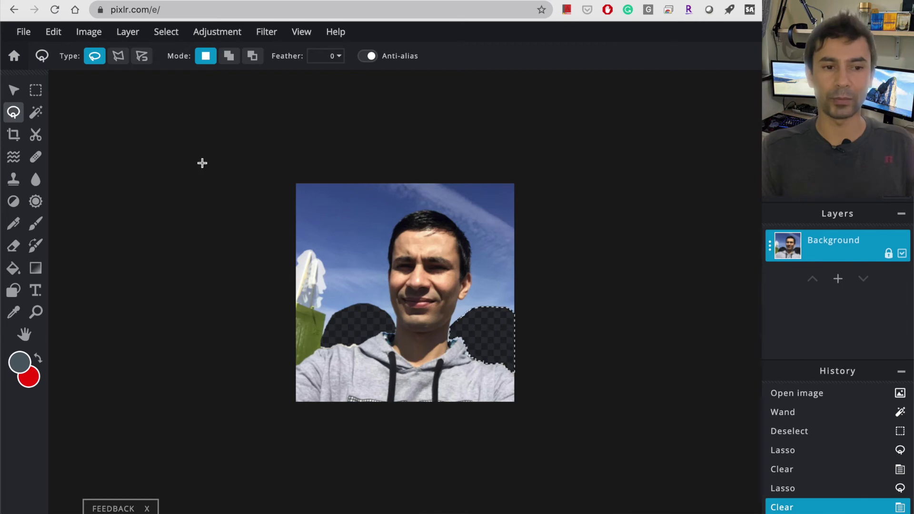
# Step: Magic Wand-delete the large top-left sky, the top-right sky patch and the sky beside the head
pyautogui.click(36, 112)
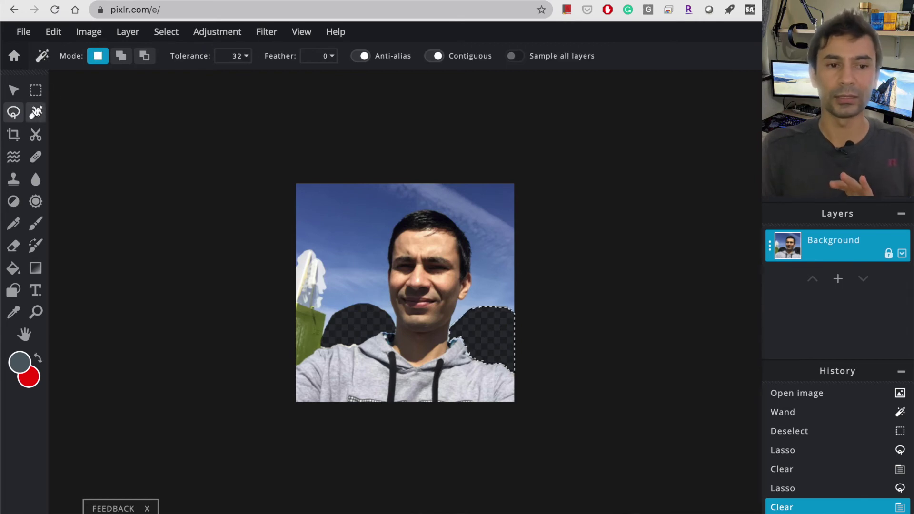
pyautogui.click(347, 213)
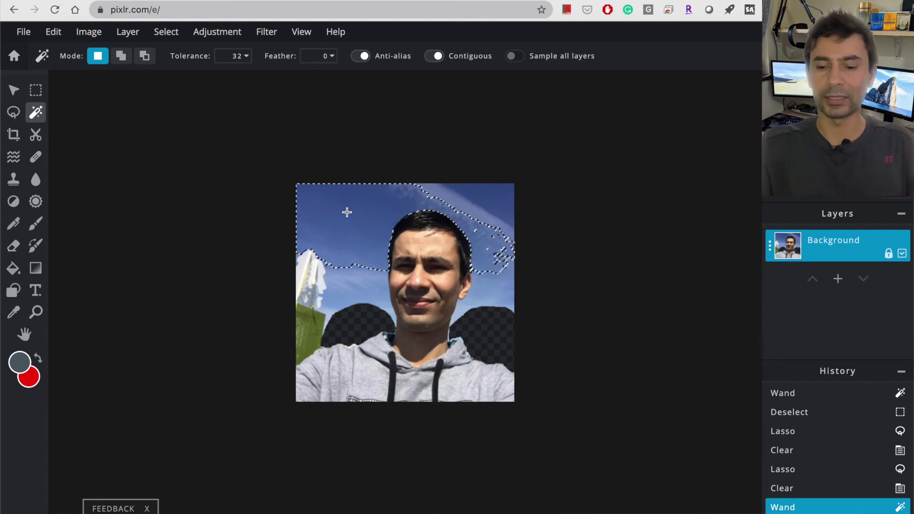
pyautogui.press('Delete')
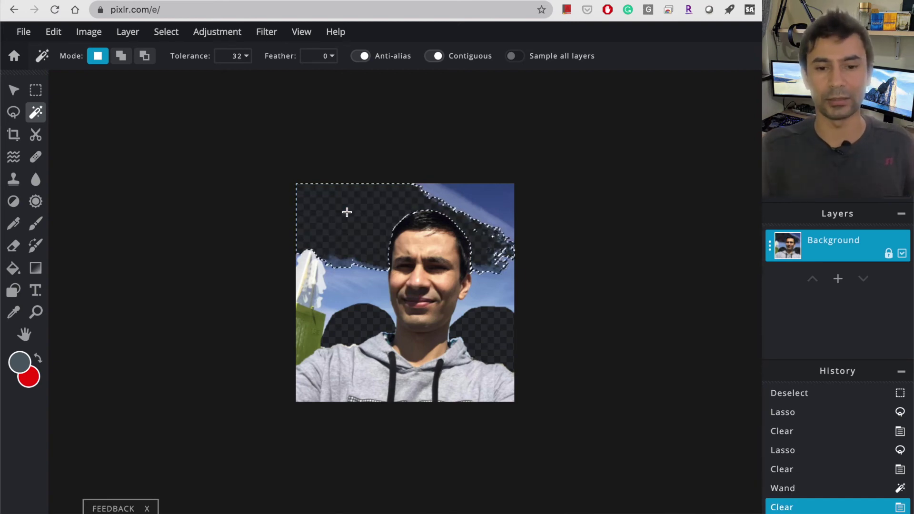
pyautogui.click(498, 193)
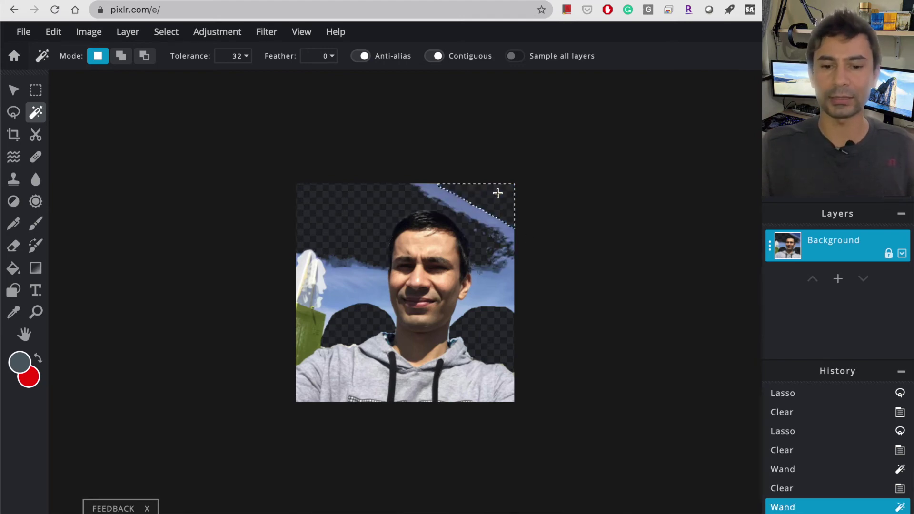
pyautogui.press('Delete')
pyautogui.click(480, 215)
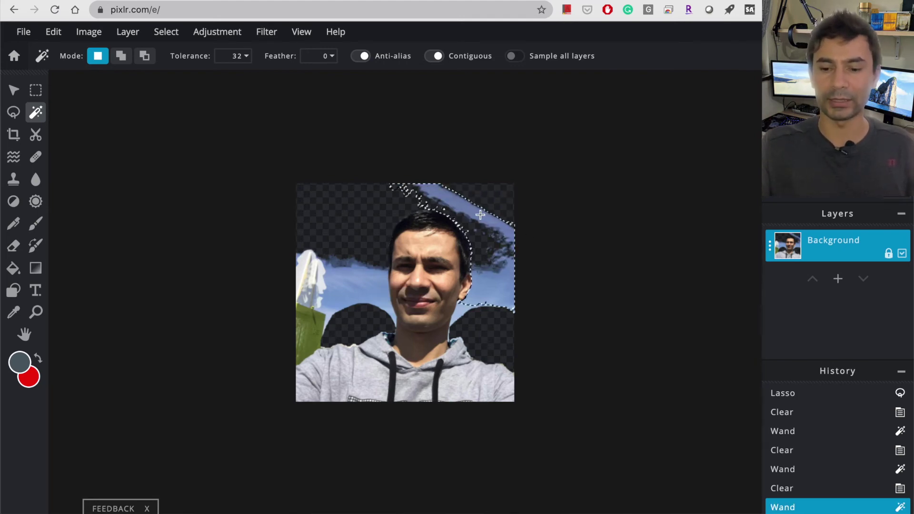
pyautogui.press('Delete')
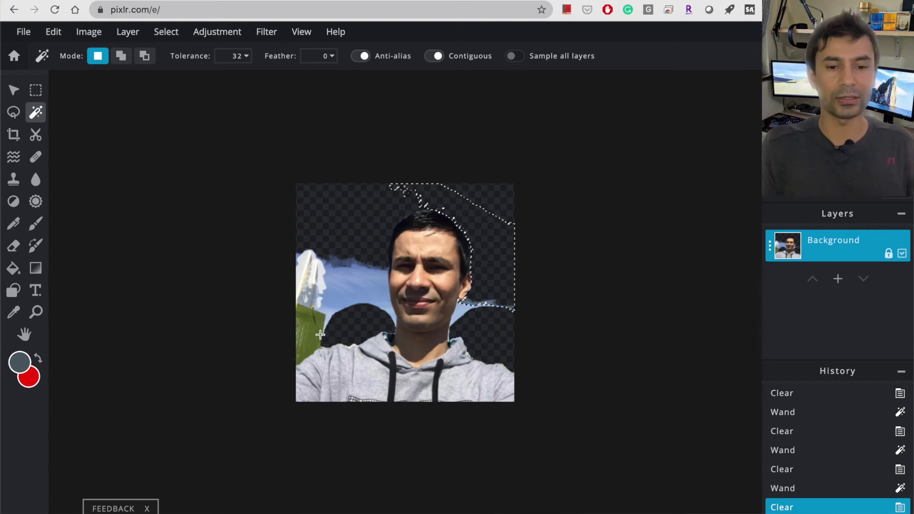
# Step: Delete rectangular areas covering the flag on the left side and the left-edge strip
pyautogui.click(35, 90)
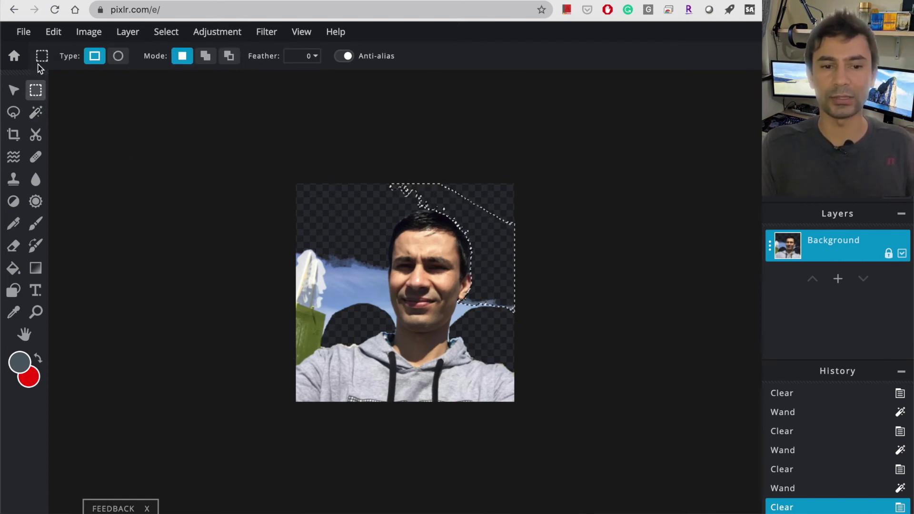
pyautogui.moveTo(360, 328); pyautogui.dragTo(221, 212)
pyautogui.press('Delete')
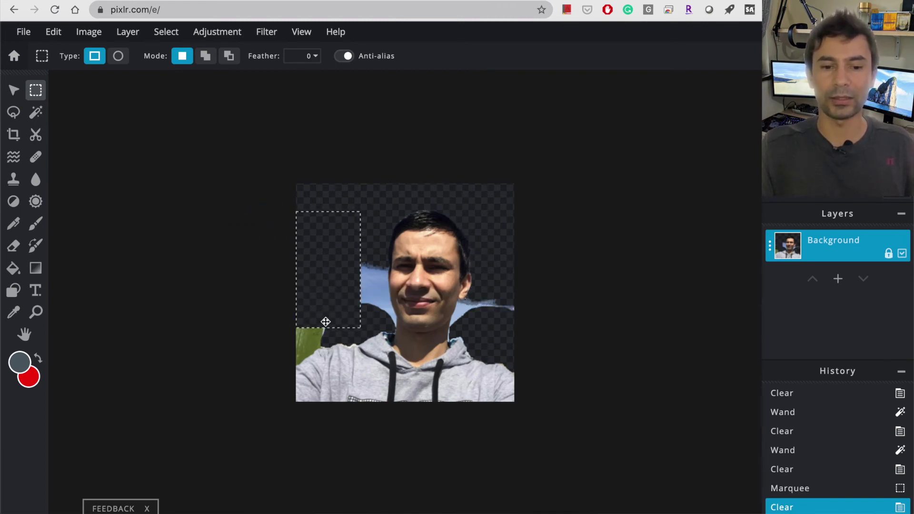
pyautogui.moveTo(325, 341); pyautogui.dragTo(204, 265)
pyautogui.press('Delete')
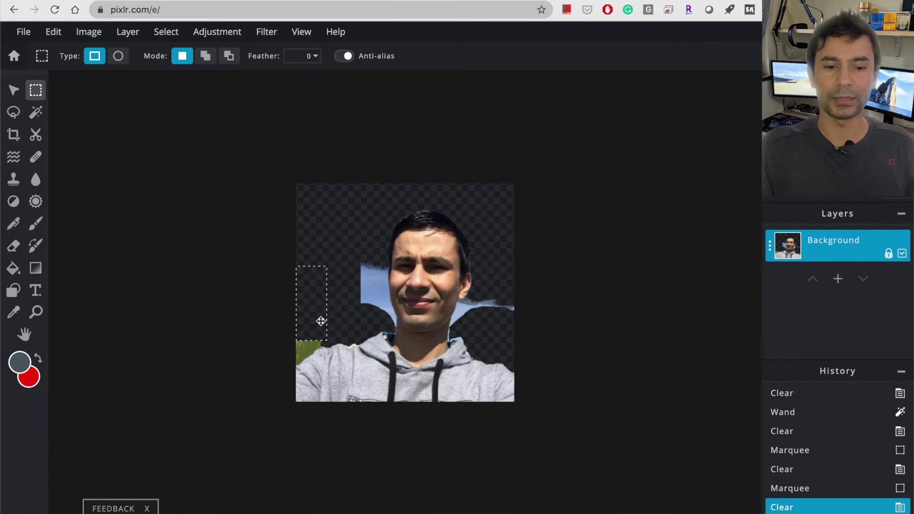
# Step: Magic Wand-delete the lower-left green patch and the blue sky on both sides of the face
pyautogui.click(36, 113)
pyautogui.click(308, 350)
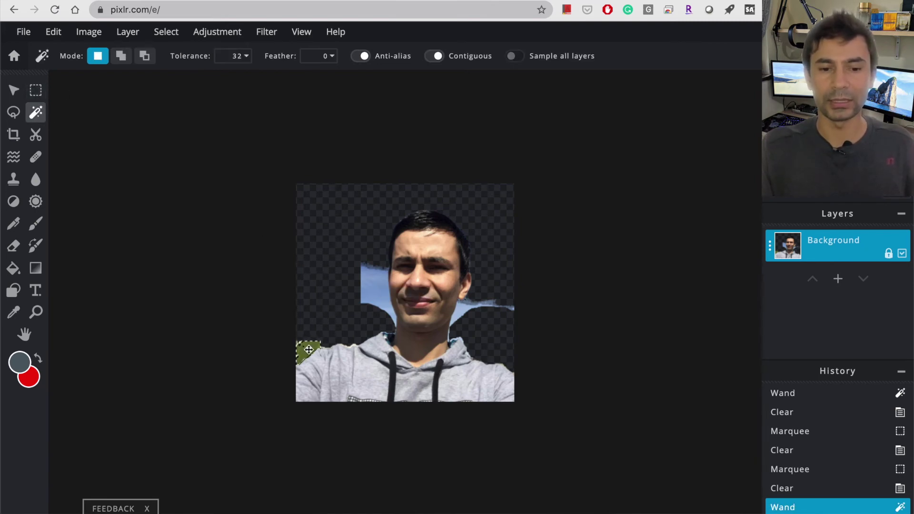
pyautogui.press('Delete')
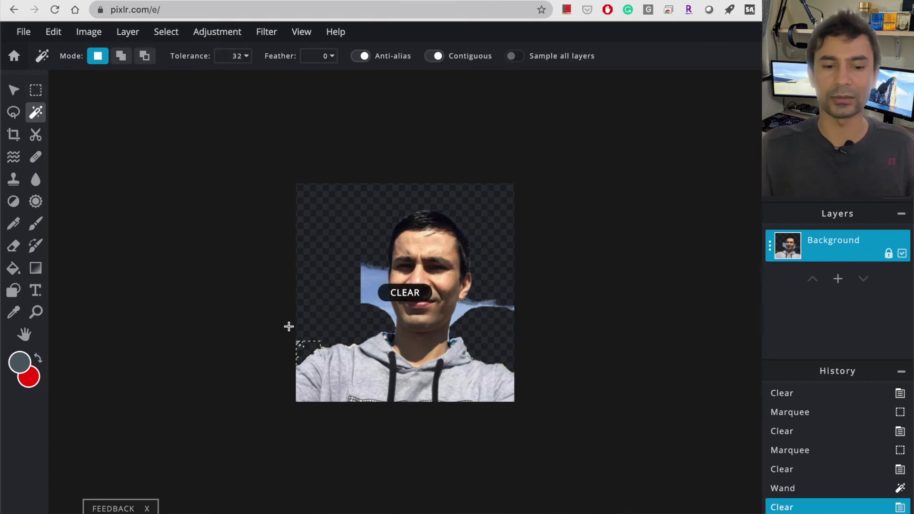
pyautogui.click(314, 324)
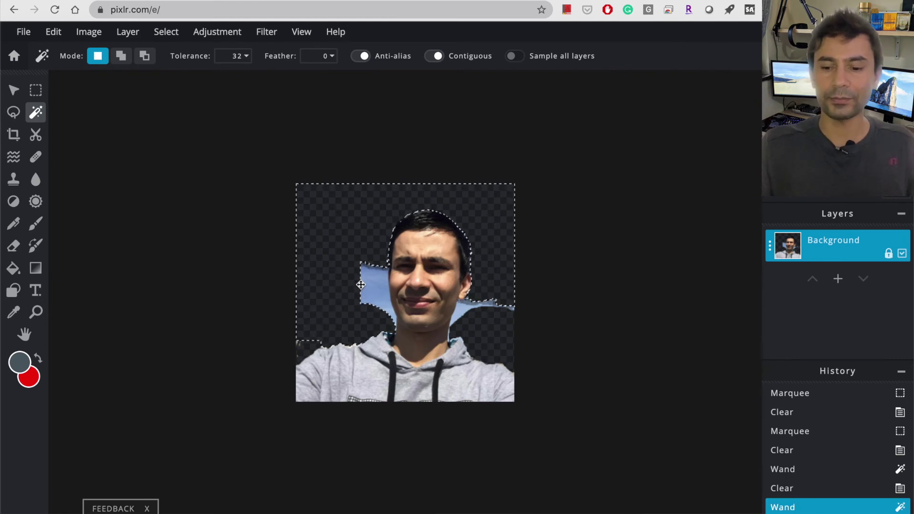
pyautogui.press('Delete')
pyautogui.click(374, 291)
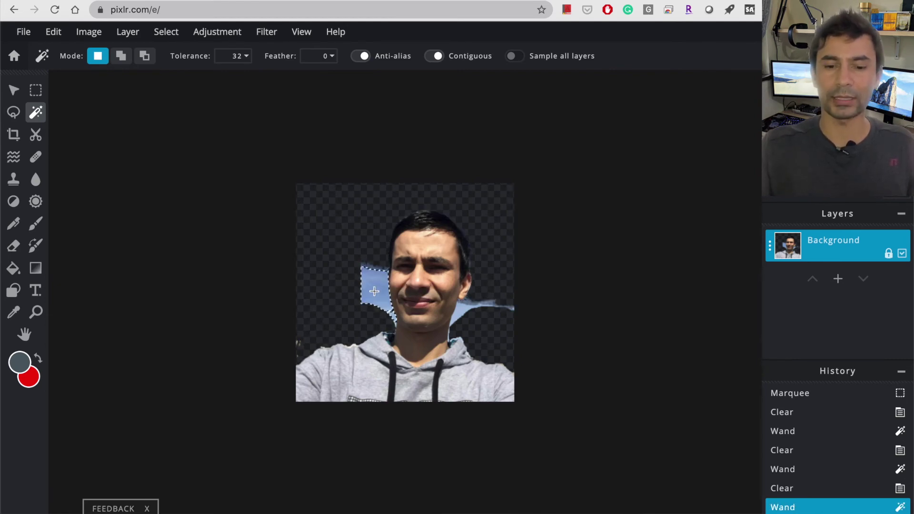
pyautogui.press('Delete')
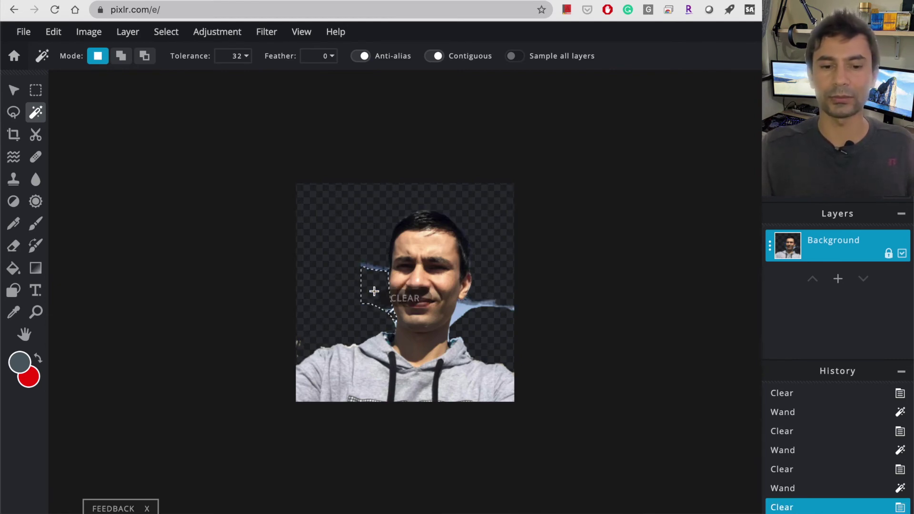
pyautogui.click(462, 313)
pyautogui.press('Delete')
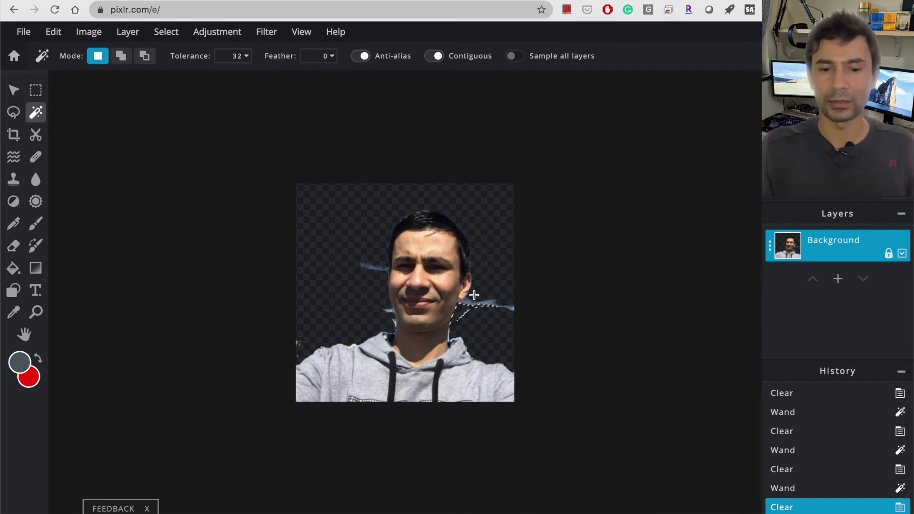
pyautogui.click(518, 321)
pyautogui.press('Delete')
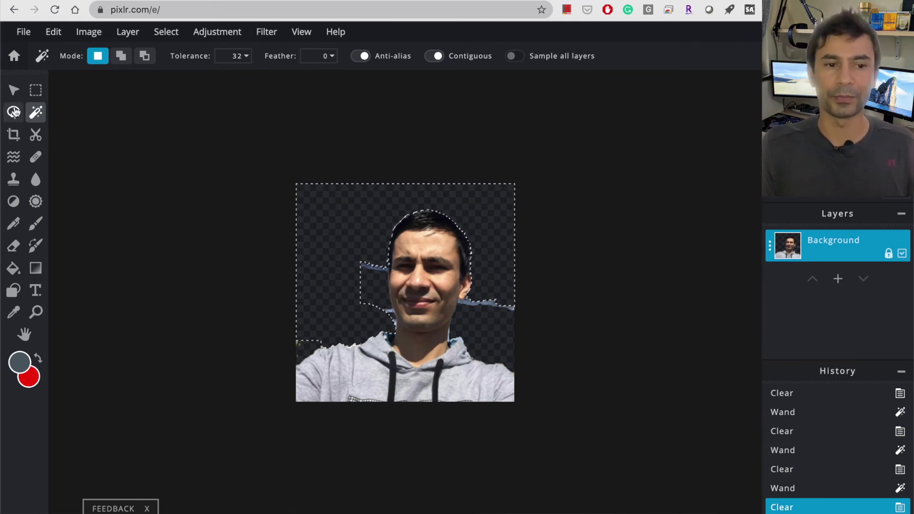
# Step: Drop the current selection and return to the Lasso tool
pyautogui.click(14, 113)
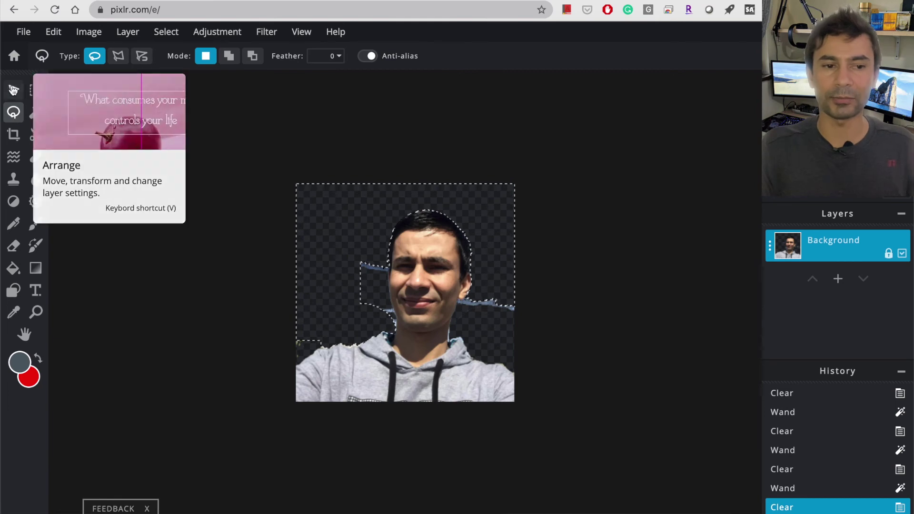
pyautogui.click(13, 89)
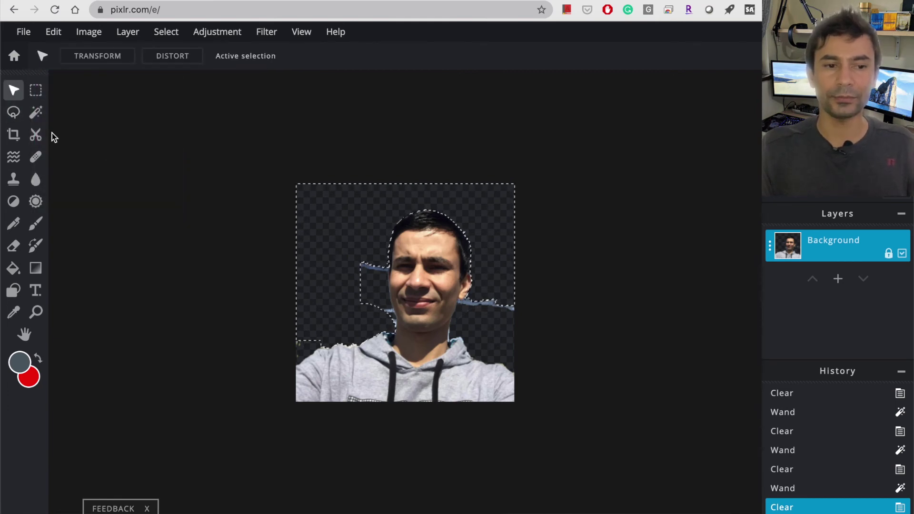
pyautogui.click(13, 134)
pyautogui.click(14, 91)
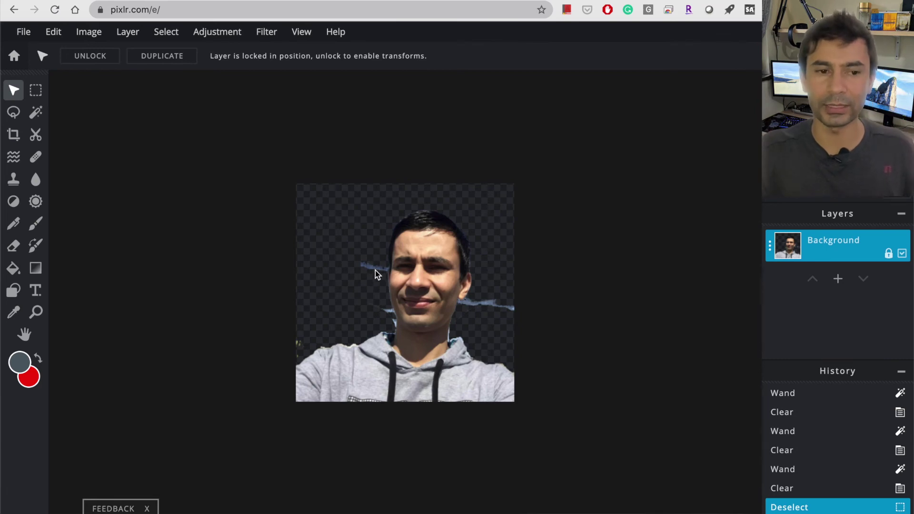
pyautogui.click(14, 113)
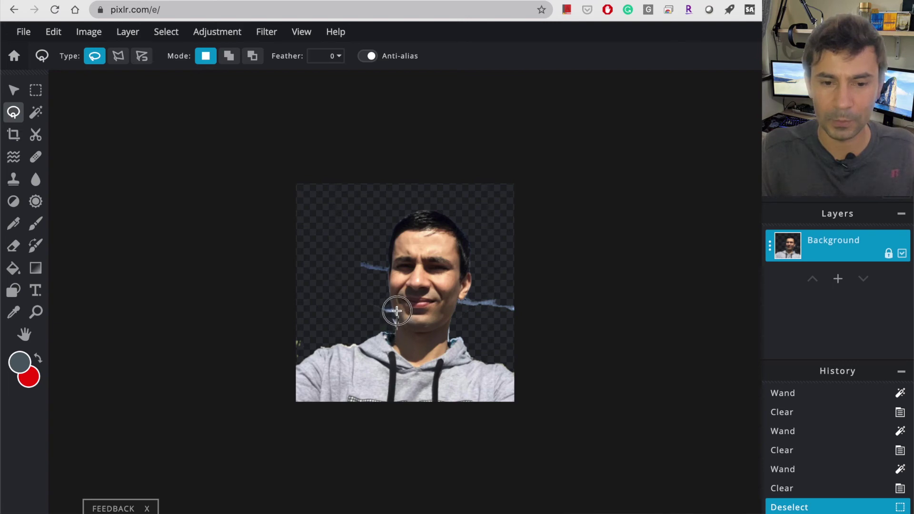
# Step: Lasso and delete the leftover streaks near the chin and left of the face
pyautogui.moveTo(395, 309)
pyautogui.mouseDown()
pyautogui.moveTo(378, 310)
pyautogui.moveTo(397, 330)
pyautogui.mouseUp()
pyautogui.press('Delete')
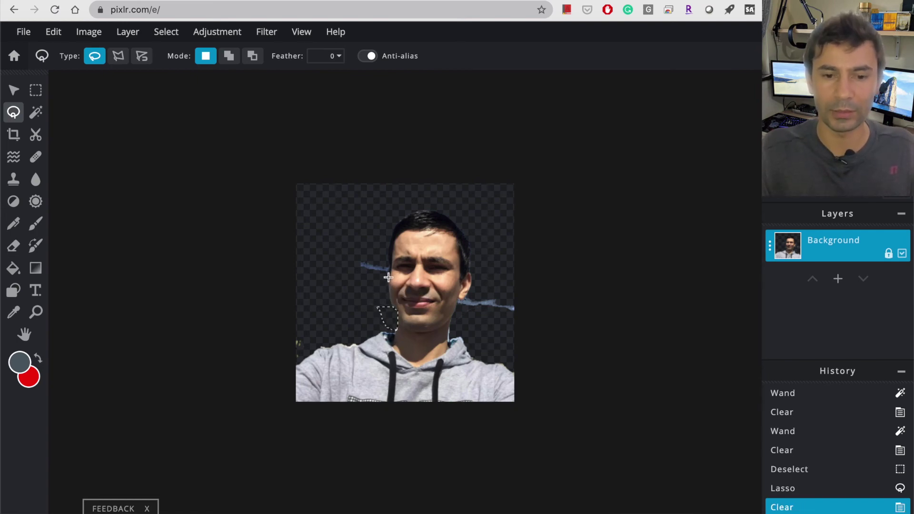
pyautogui.moveTo(389, 275)
pyautogui.mouseDown()
pyautogui.moveTo(380, 250)
pyautogui.moveTo(355, 258)
pyautogui.moveTo(360, 293)
pyautogui.moveTo(389, 272)
pyautogui.mouseUp()
pyautogui.press('Delete')
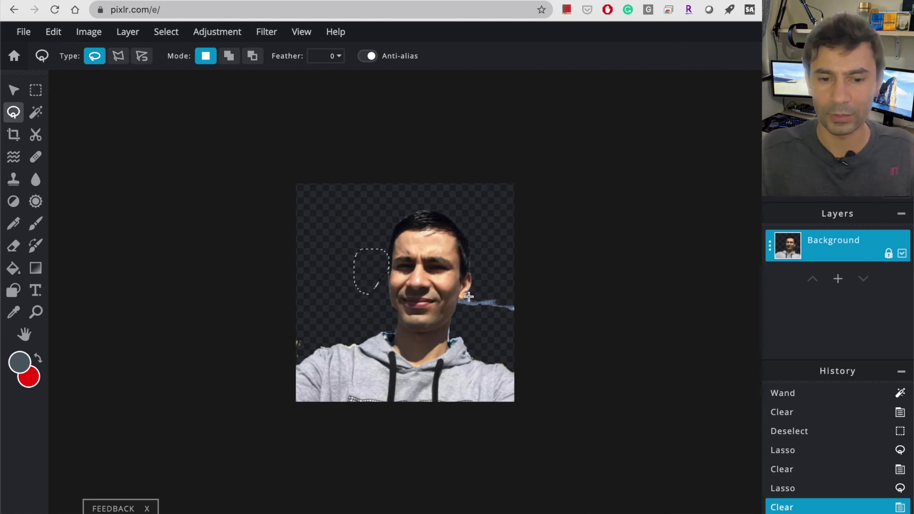
pyautogui.click(469, 296)
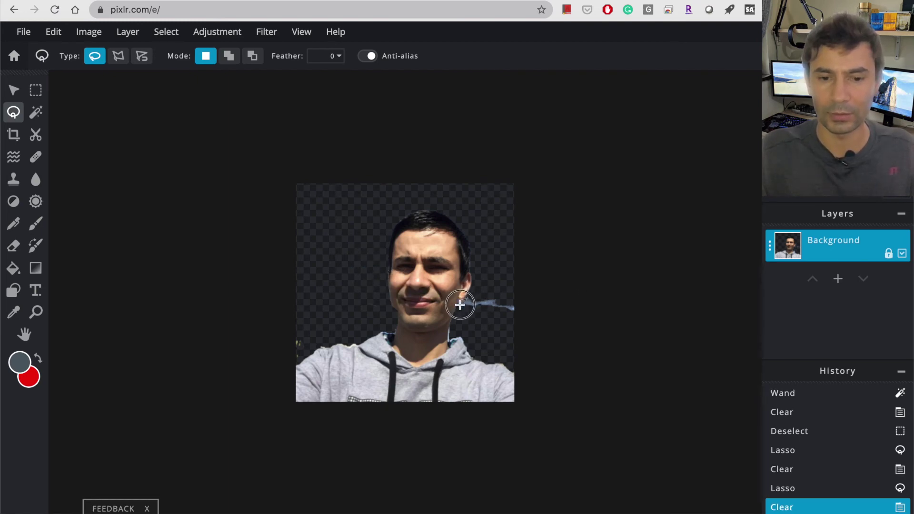
# Step: Lasso and delete the remaining scraps beside the ear and along the neck, deselecting after each
pyautogui.moveTo(460, 308)
pyautogui.mouseDown()
pyautogui.moveTo(490, 310)
pyautogui.moveTo(467, 298)
pyautogui.mouseUp()
pyautogui.press('Delete')
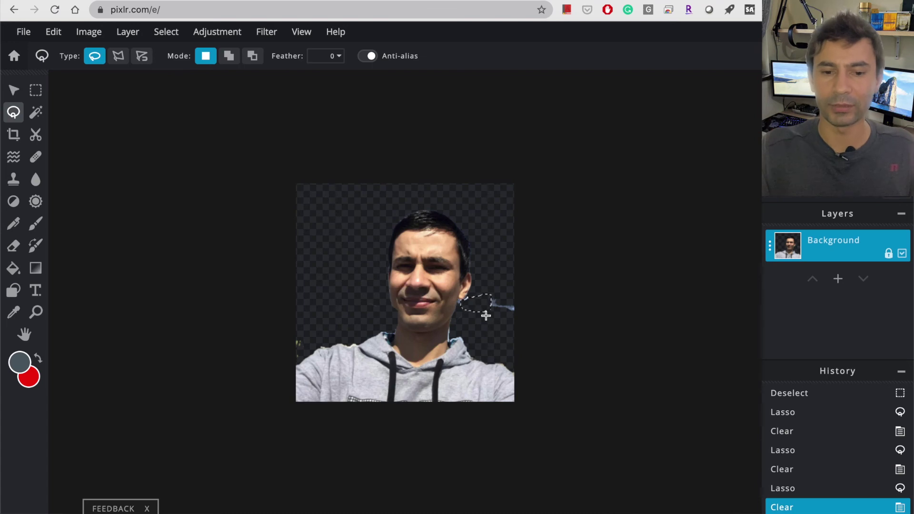
pyautogui.hotkey('ctrl', 'd')
pyautogui.moveTo(459, 313)
pyautogui.mouseDown()
pyautogui.moveTo(465, 298)
pyautogui.moveTo(470, 309)
pyautogui.moveTo(457, 312)
pyautogui.moveTo(457, 301)
pyautogui.mouseUp()
pyautogui.press('Delete')
pyautogui.hotkey('ctrl', 'd')
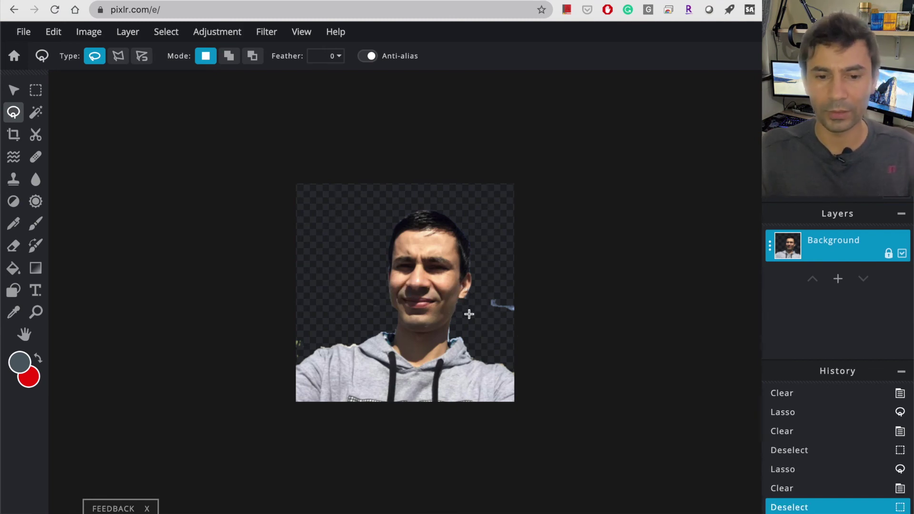
pyautogui.moveTo(451, 324)
pyautogui.mouseDown()
pyautogui.moveTo(447, 342)
pyautogui.moveTo(450, 328)
pyautogui.mouseUp()
pyautogui.press('Delete')
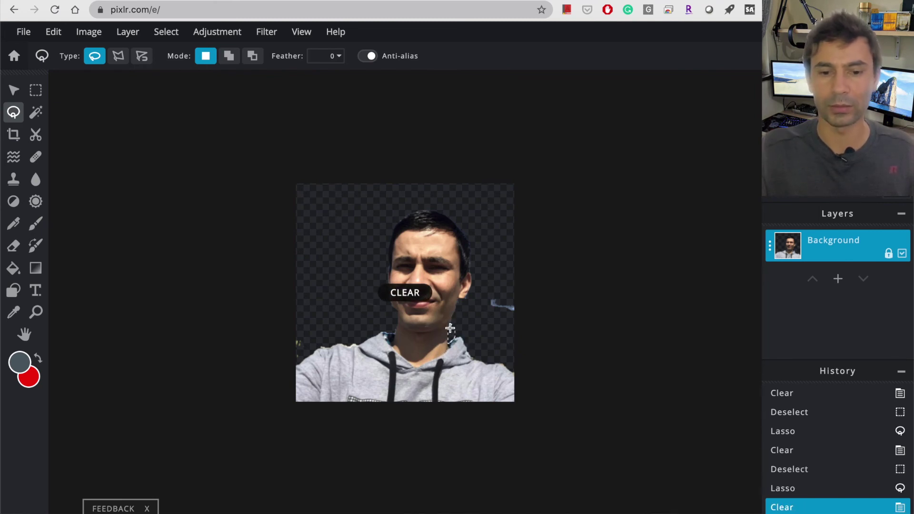
pyautogui.hotkey('ctrl', 'd')
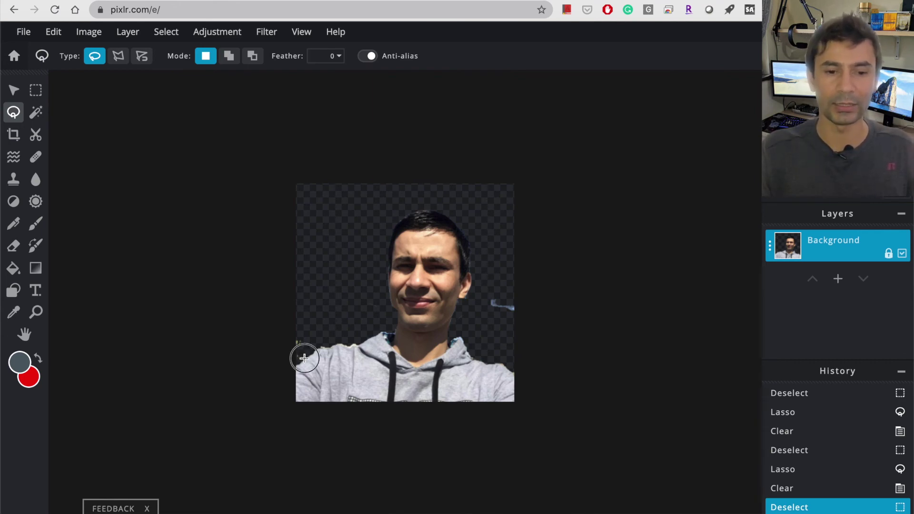
# Step: Rectangle-select and delete leftover strips at the left edge, right edge and top-left corner
pyautogui.click(36, 90)
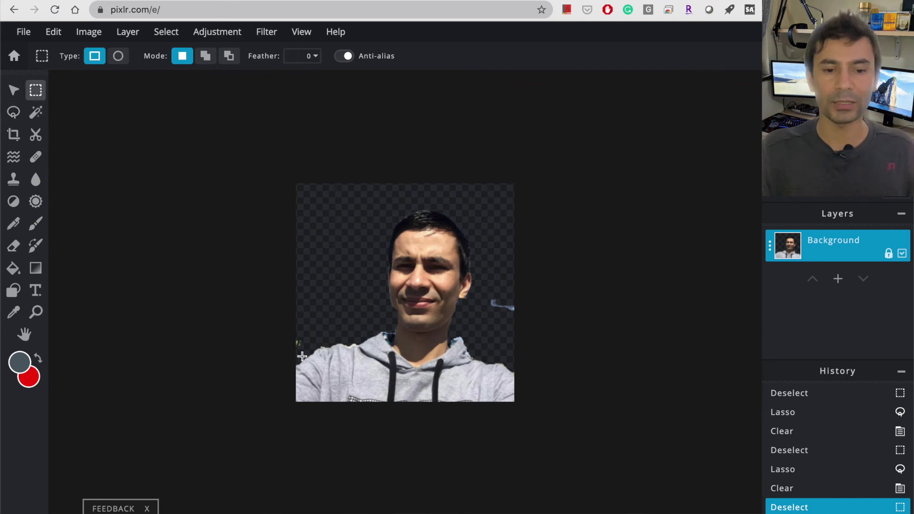
pyautogui.moveTo(303, 356); pyautogui.dragTo(257, 278)
pyautogui.press('Delete')
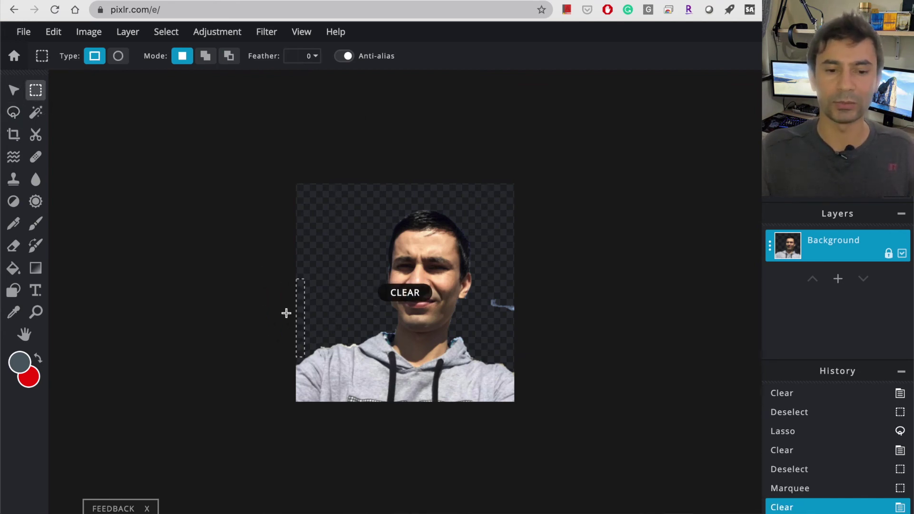
pyautogui.hotkey('ctrl', 'd')
pyautogui.moveTo(302, 360); pyautogui.dragTo(249, 171)
pyautogui.press('Delete')
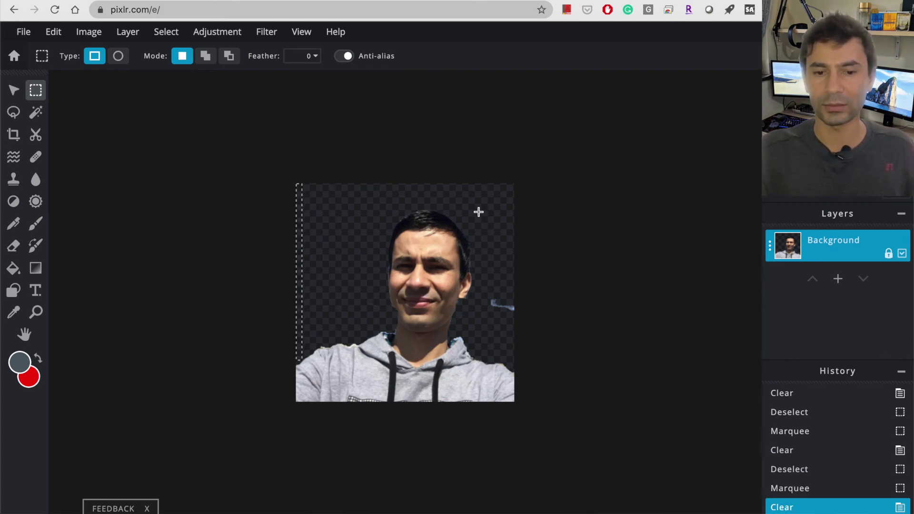
pyautogui.moveTo(476, 209); pyautogui.dragTo(543, 325)
pyautogui.press('Delete')
pyautogui.moveTo(378, 224); pyautogui.dragTo(255, 176)
pyautogui.press('Delete')
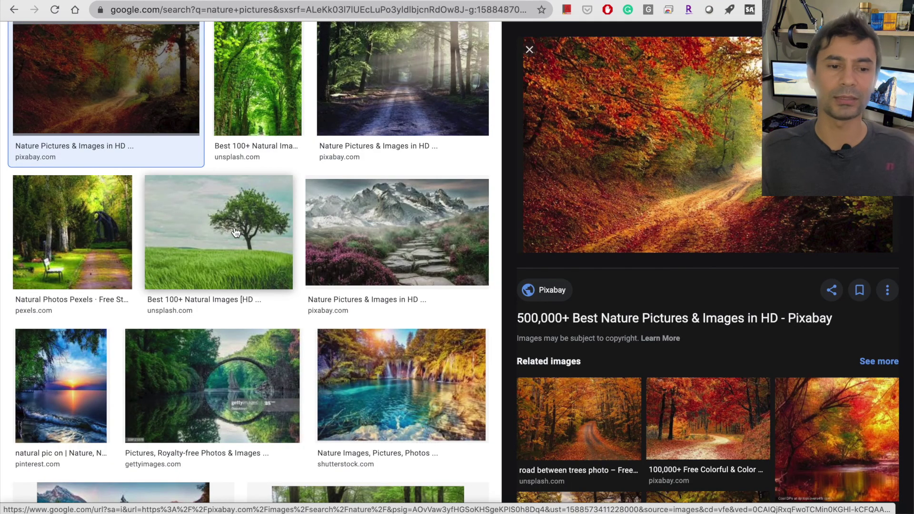
# Step: Copy the image address of the park bench thumbnail in Google Images
pyautogui.rightClick(87, 246)
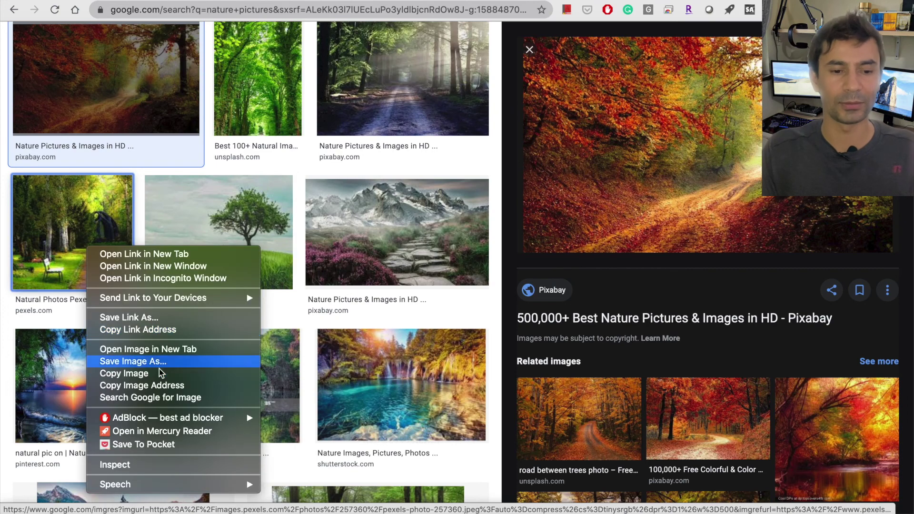
pyautogui.click(148, 386)
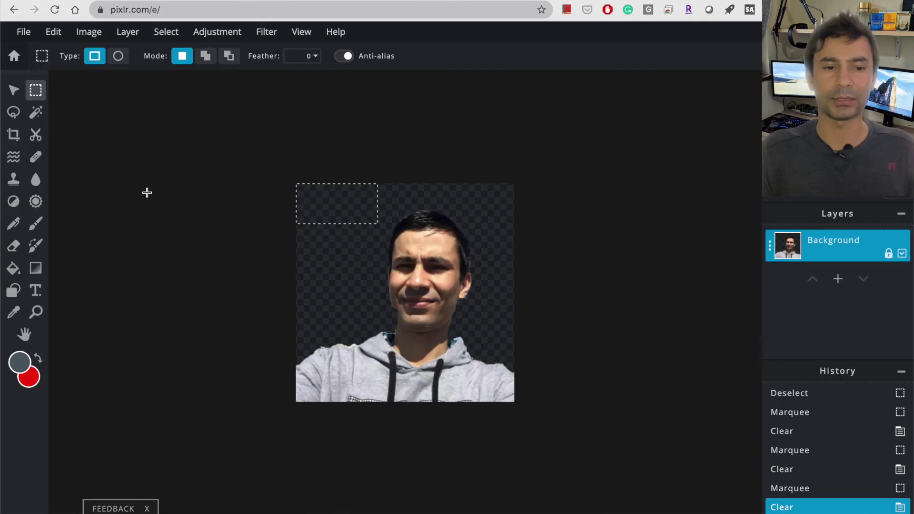
# Step: Try loading the copied bench address via Add URL as layer, dismiss the error, return to Google Images
pyautogui.click(127, 32)
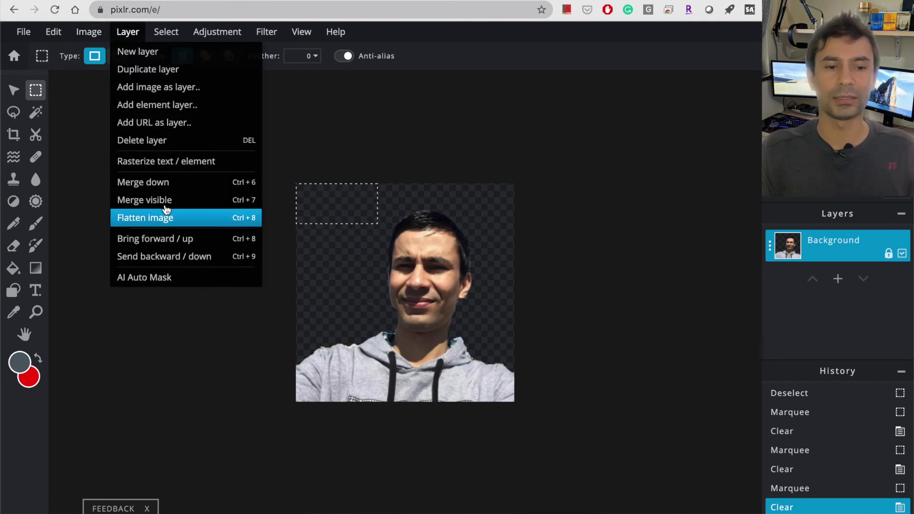
pyautogui.click(176, 123)
pyautogui.click(411, 270)
pyautogui.press('super+v')
pyautogui.click(567, 314)
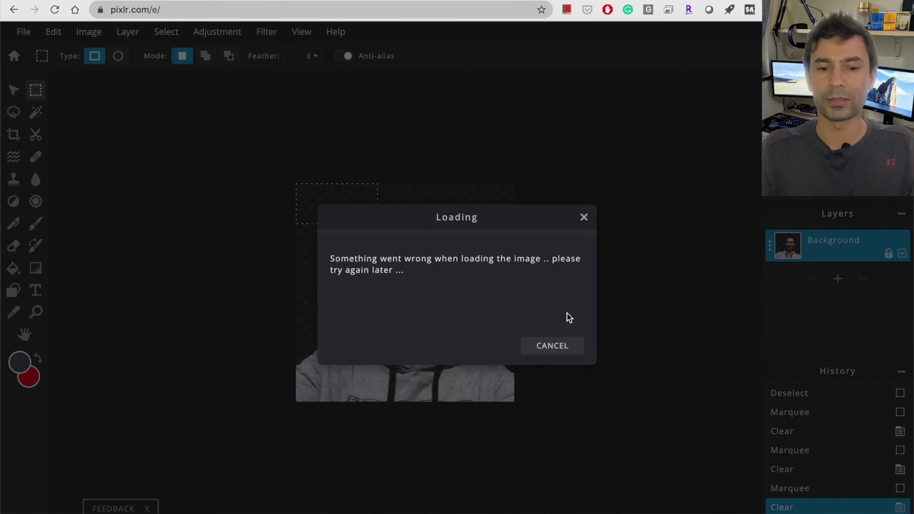
pyautogui.click(554, 346)
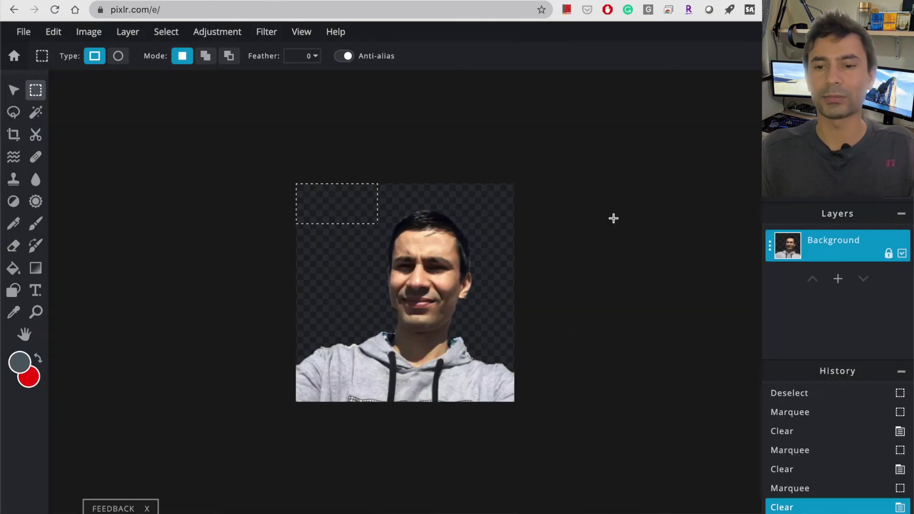
pyautogui.hotkey('ctrl', 'Tab')
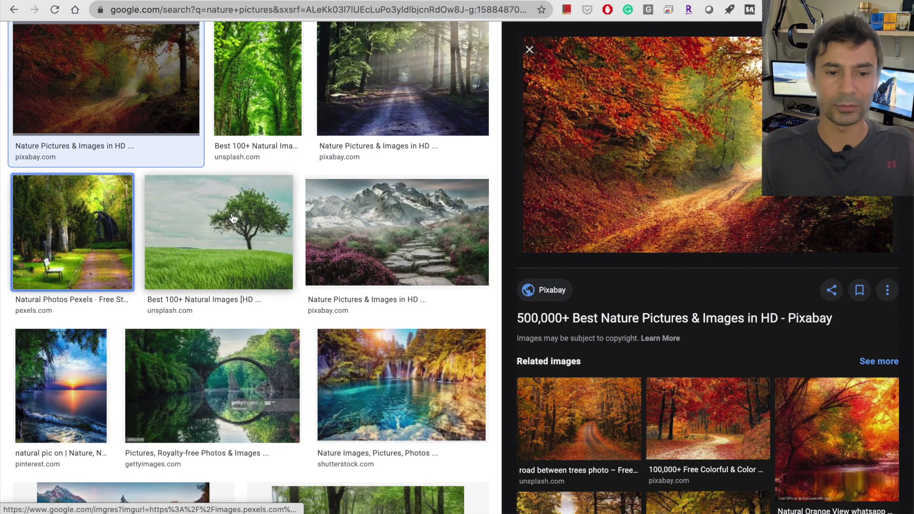
# Step: Copy the full-size Pexels park bench photo's address from its preview and return to Pixlr E
pyautogui.click(73, 217)
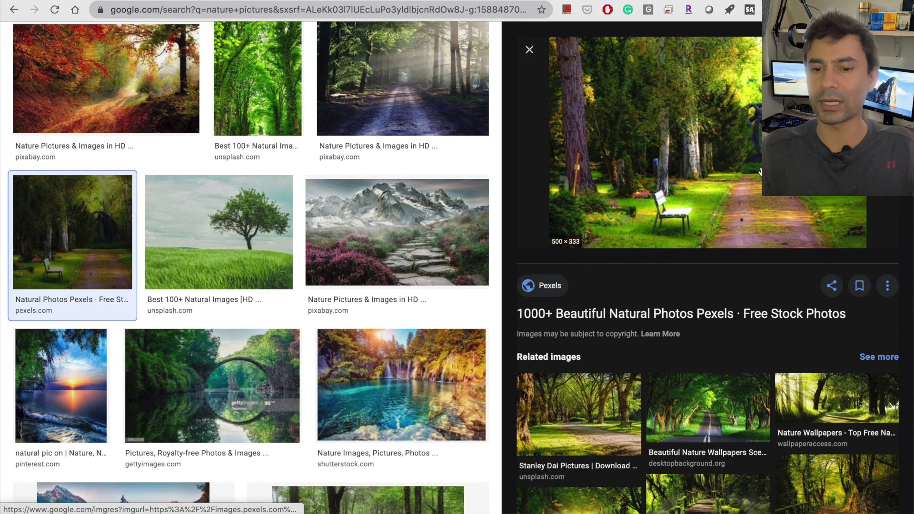
pyautogui.rightClick(589, 167)
pyautogui.click(669, 307)
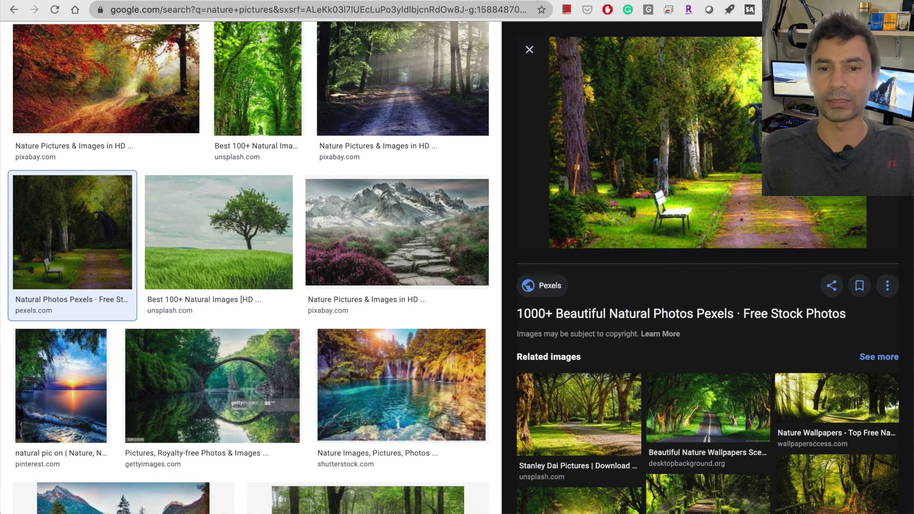
pyautogui.click(560, 1)
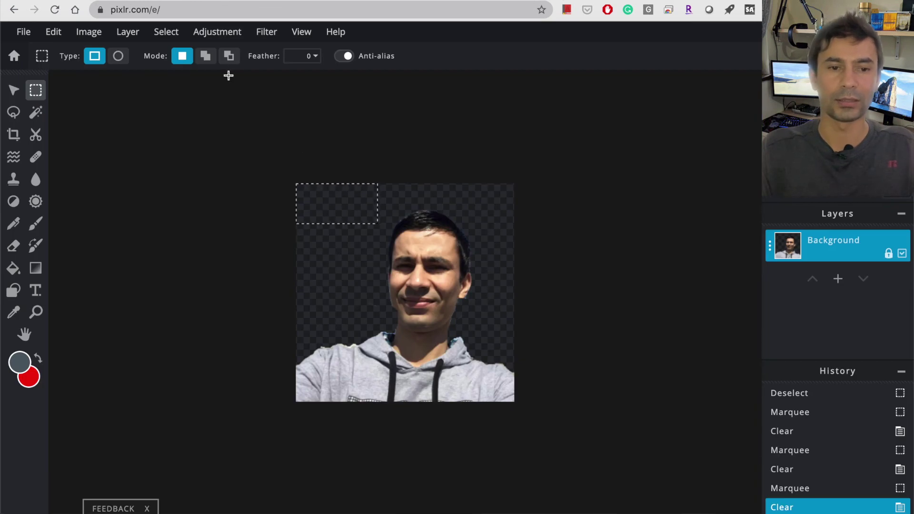
# Step: Add the Pexels forest path photo as a new layer from its pasted URL
pyautogui.click(125, 31)
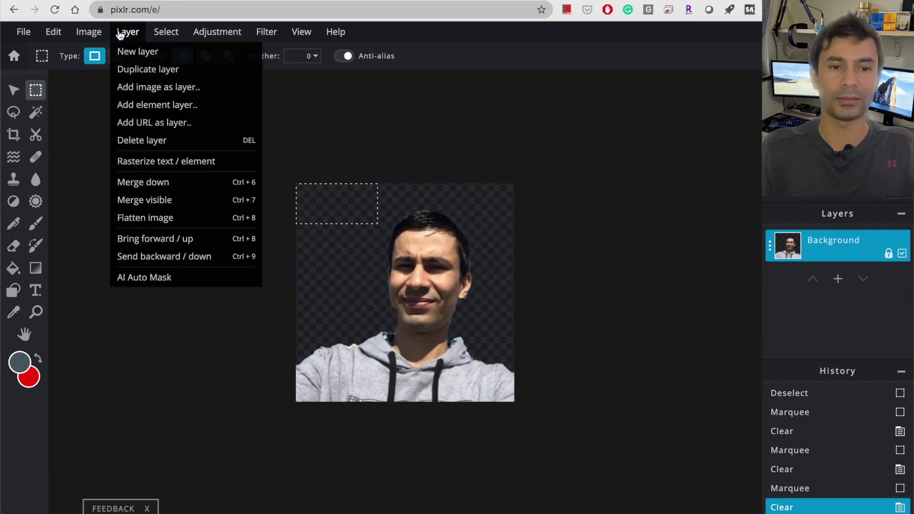
pyautogui.click(162, 122)
pyautogui.click(472, 274)
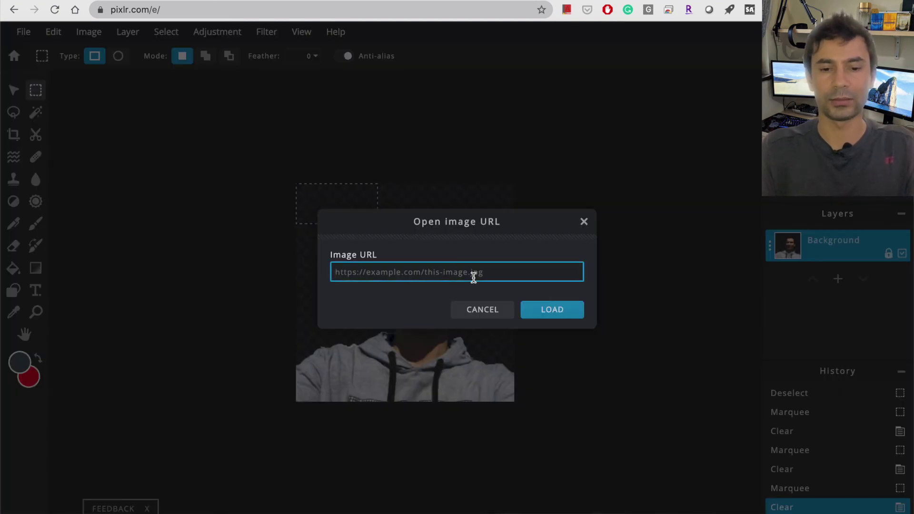
pyautogui.press('super+v')
pyautogui.click(564, 314)
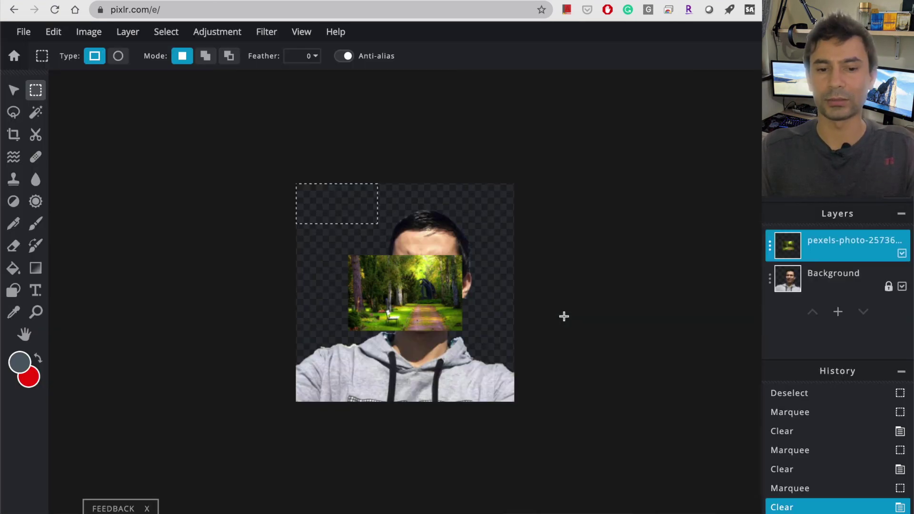
pyautogui.press('super+d')
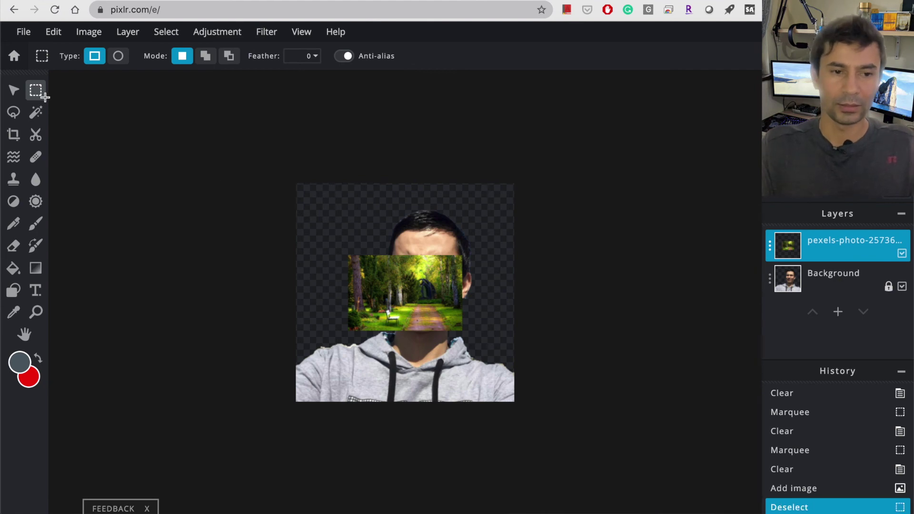
# Step: Enlarge the forest photo to fill the canvas, aligning its top with the canvas top
pyautogui.click(14, 90)
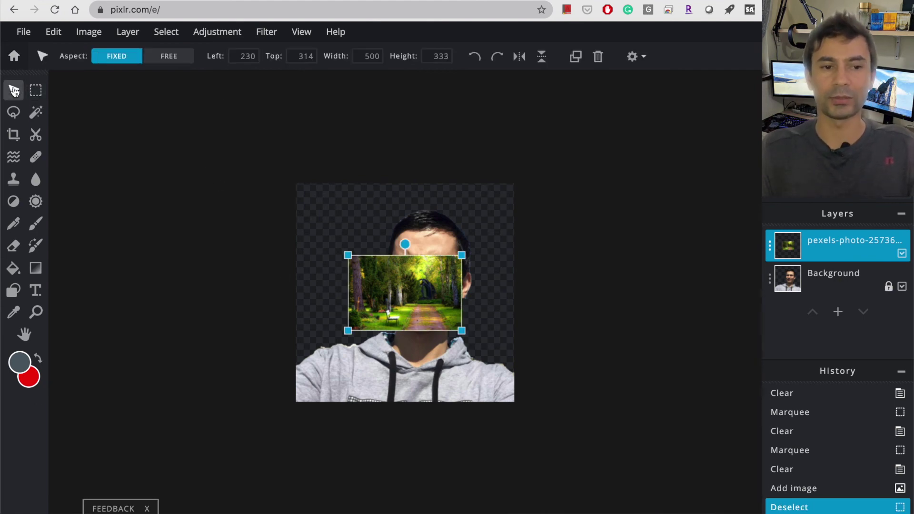
pyautogui.moveTo(462, 258); pyautogui.dragTo(578, 135)
pyautogui.moveTo(347, 332); pyautogui.dragTo(241, 430)
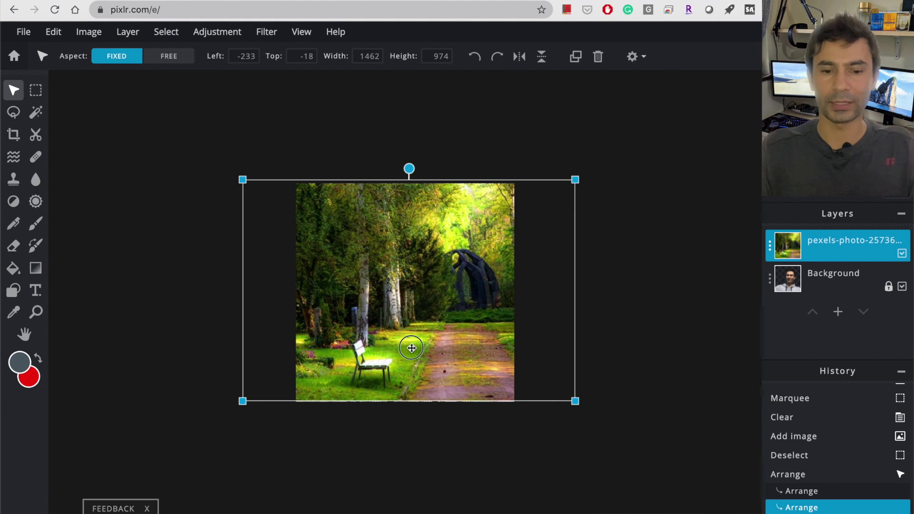
pyautogui.moveTo(412, 349); pyautogui.dragTo(412, 349)
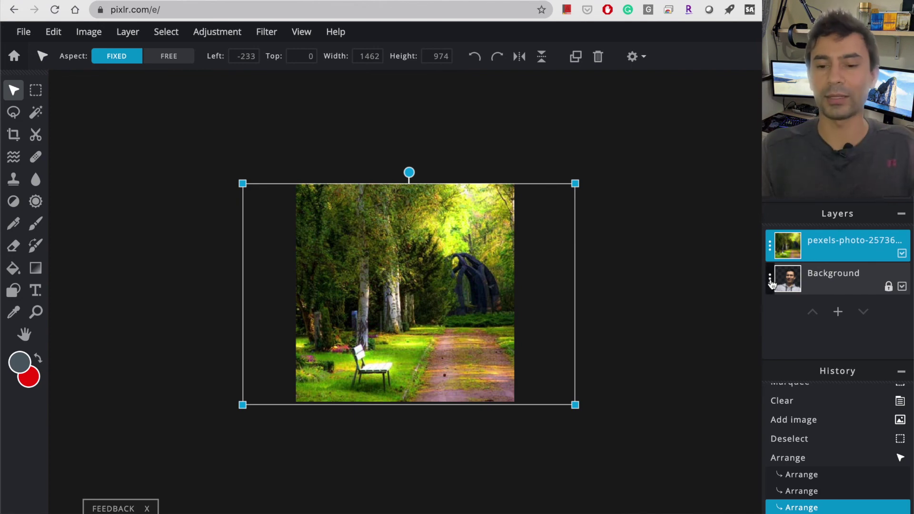
# Step: Unlock the selfie's Background layer and move it above the forest photo layer
pyautogui.moveTo(772, 284); pyautogui.dragTo(772, 284)
pyautogui.click(667, 395)
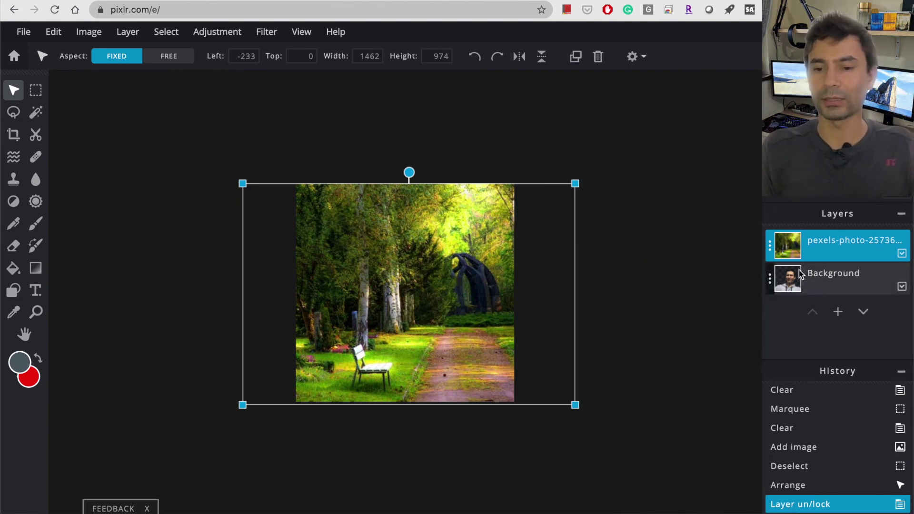
pyautogui.click(819, 272)
pyautogui.moveTo(819, 272); pyautogui.dragTo(821, 242)
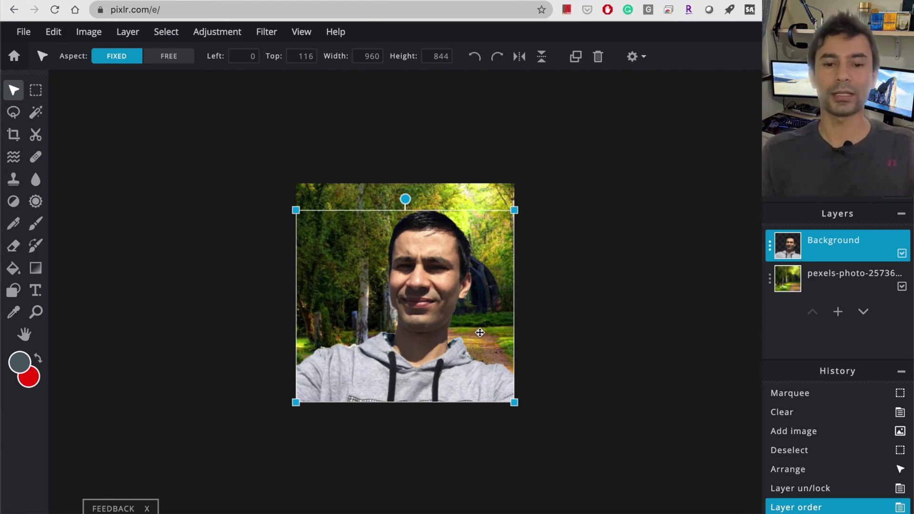
pyautogui.click(581, 305)
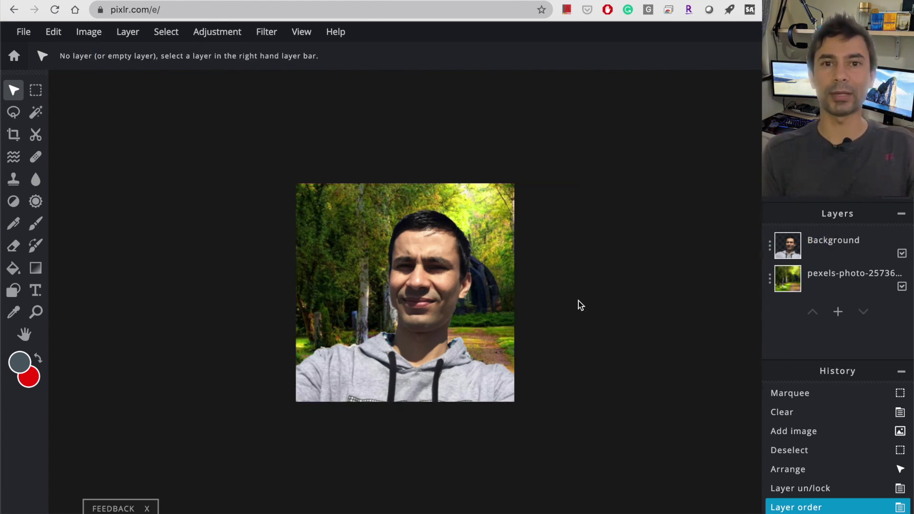
pyautogui.click(36, 112)
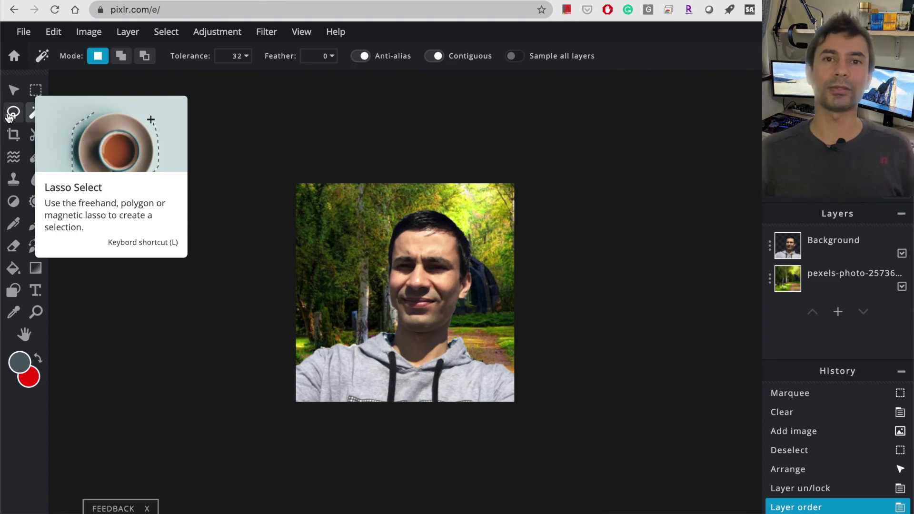